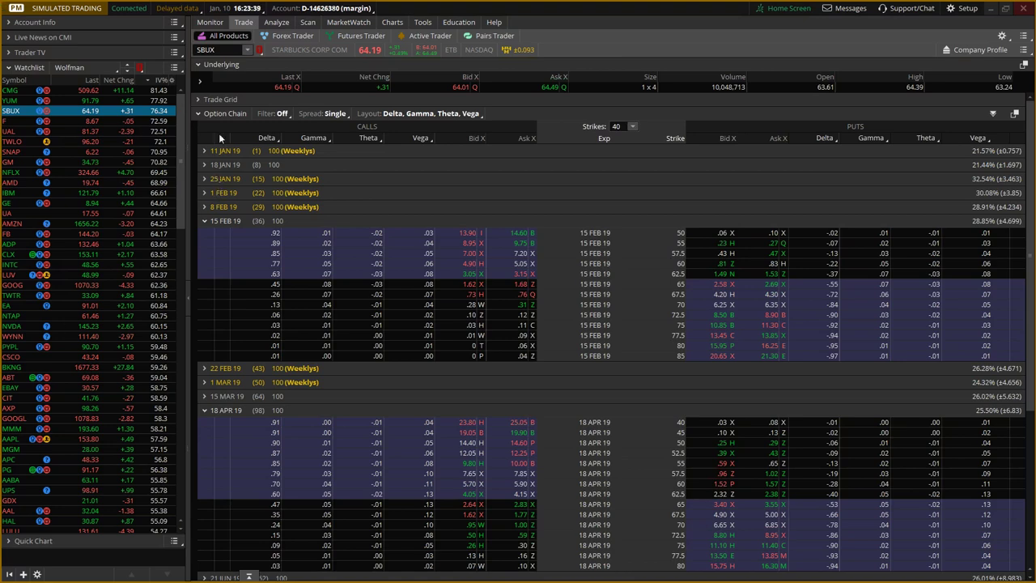
# Step: Change the SBUX option chain layout to Theo Price, Mark and open the theoretical price parameters
pyautogui.click(993, 11)
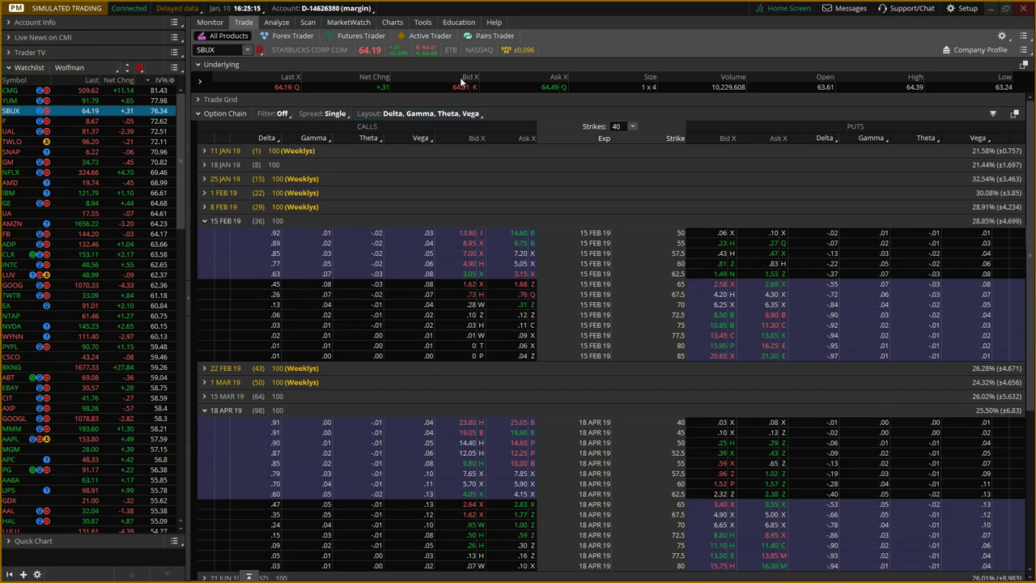
pyautogui.click(456, 115)
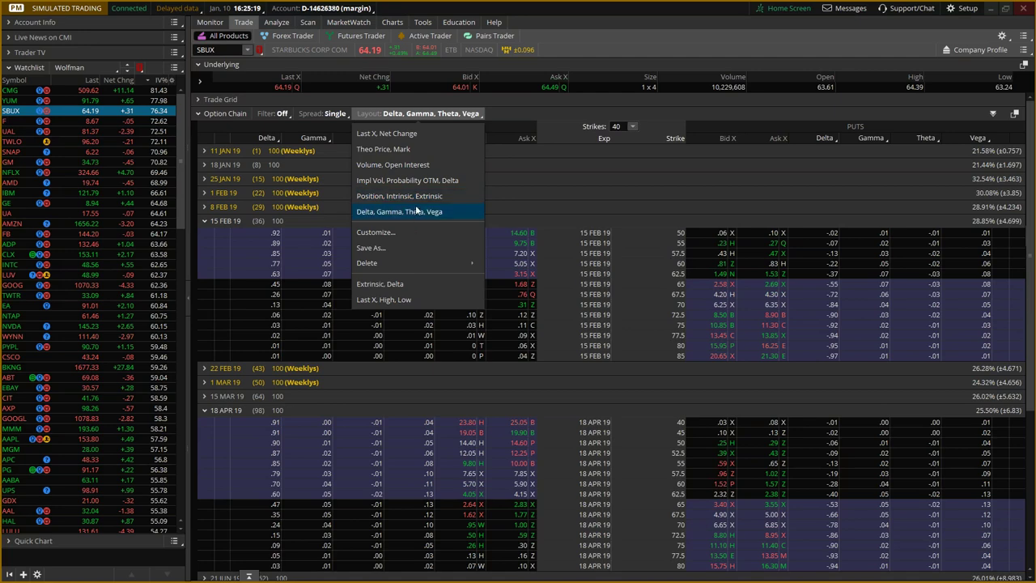
pyautogui.click(404, 152)
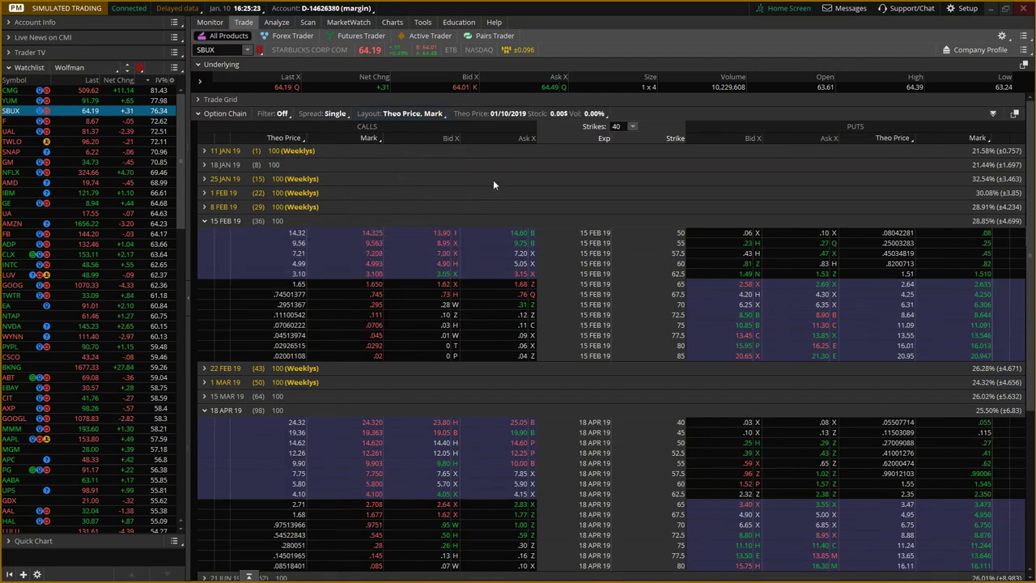
pyautogui.click(540, 114)
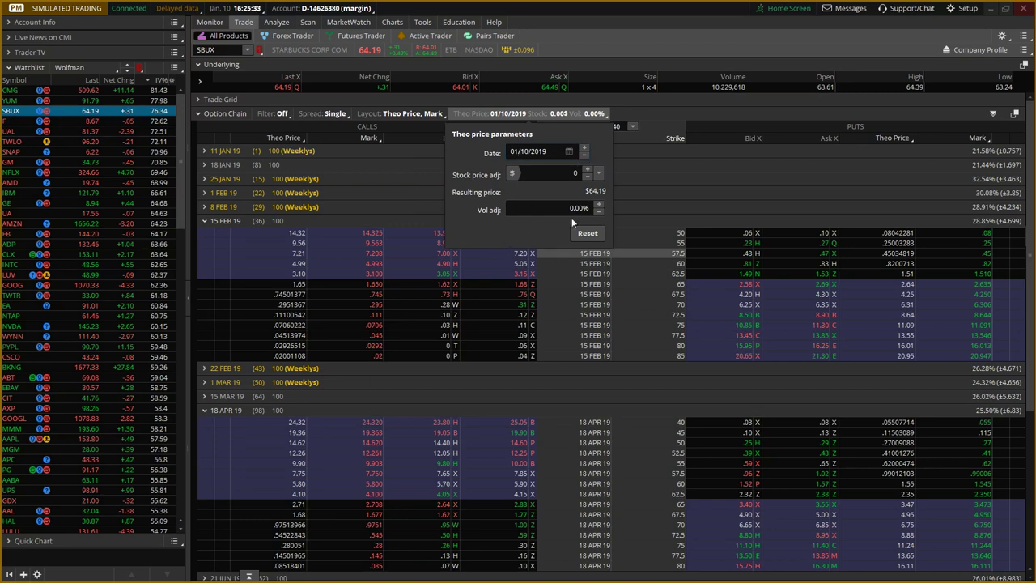
pyautogui.press('Tab')
pyautogui.press('Tab')
pyautogui.write('-1')
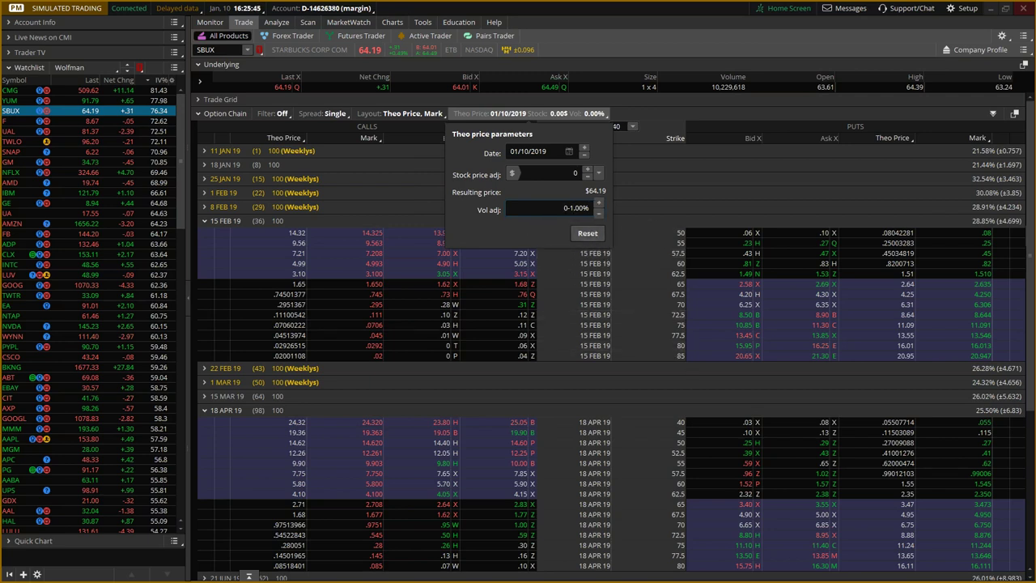
pyautogui.press('BackSpace')
pyautogui.click(585, 235)
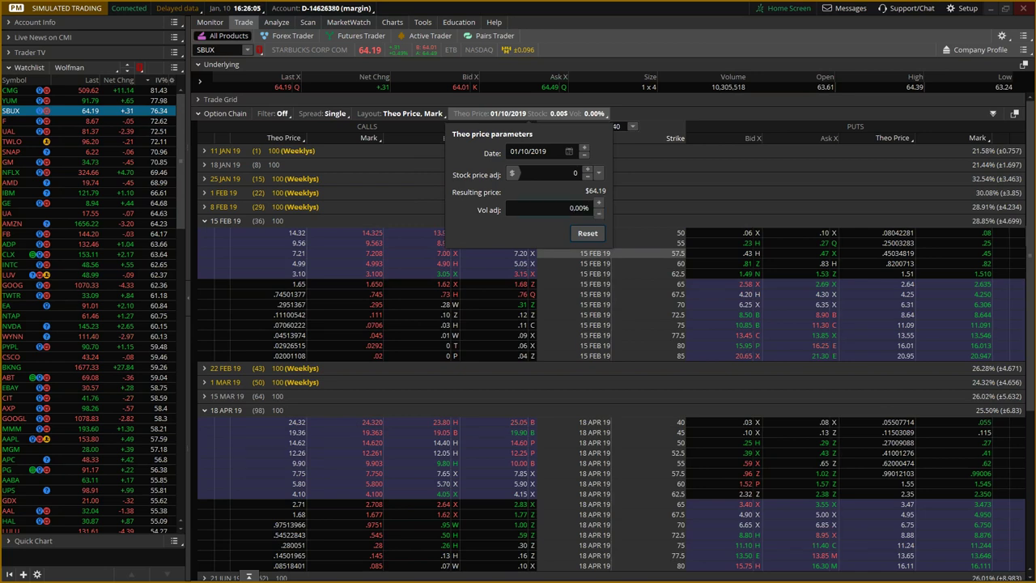
# Step: Set the volatility adjustment for the theoretical option prices to -1%
pyautogui.press('BackSpace')
pyautogui.write('-1')
pyautogui.press('Return')
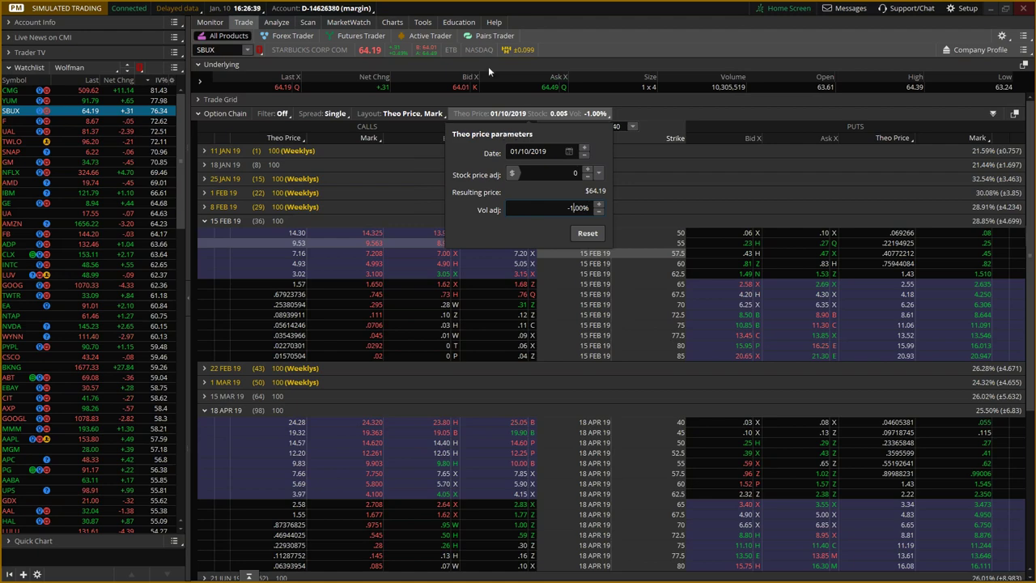
# Step: Examine the SBUX price chart with its implied volatility study, and look down the watchlist's IV percentile column
pyautogui.click(395, 24)
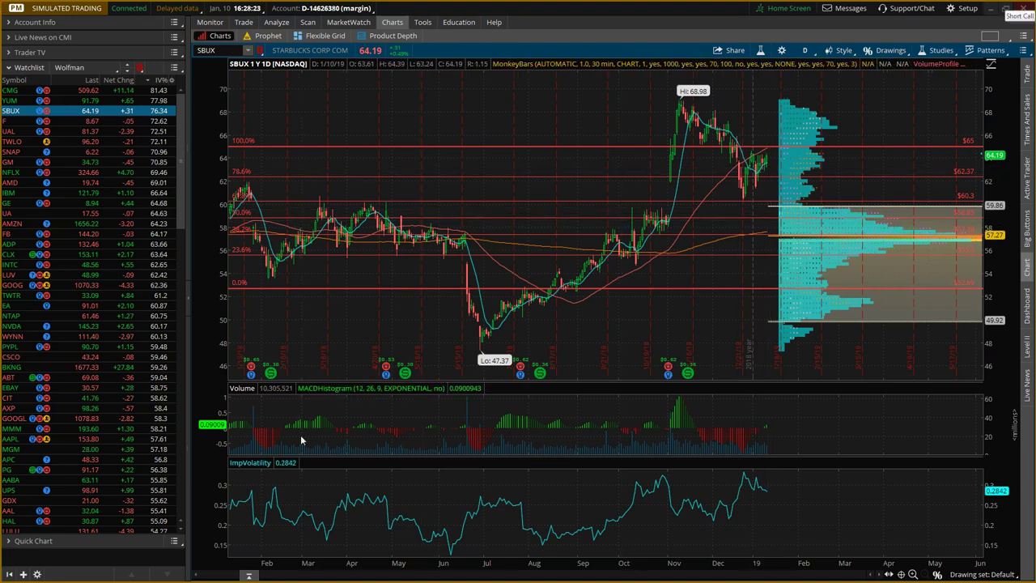
pyautogui.click(991, 12)
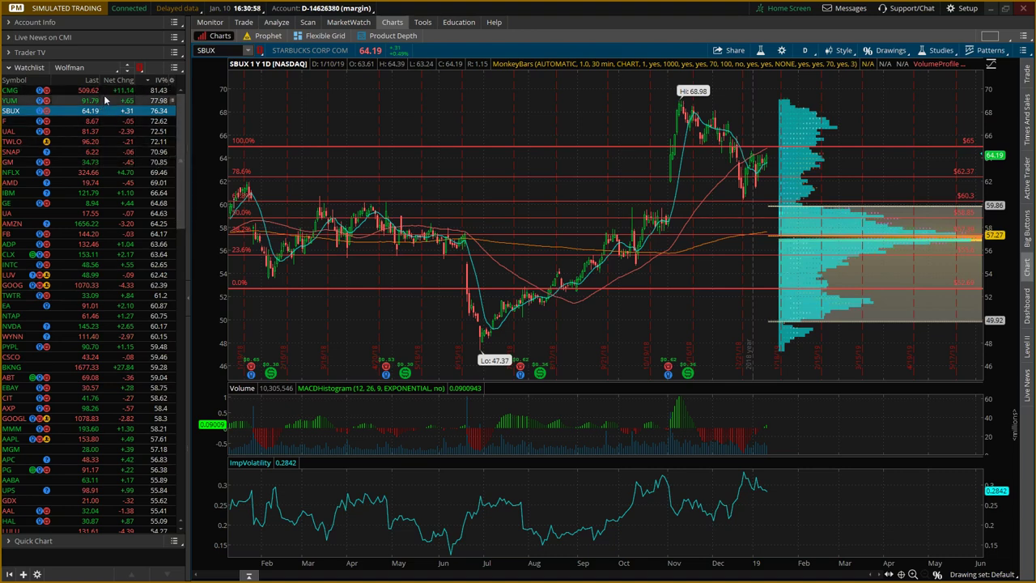
pyautogui.moveTo(178, 231); pyautogui.dragTo(160, 477)
pyautogui.scroll(-4, 161, 477)
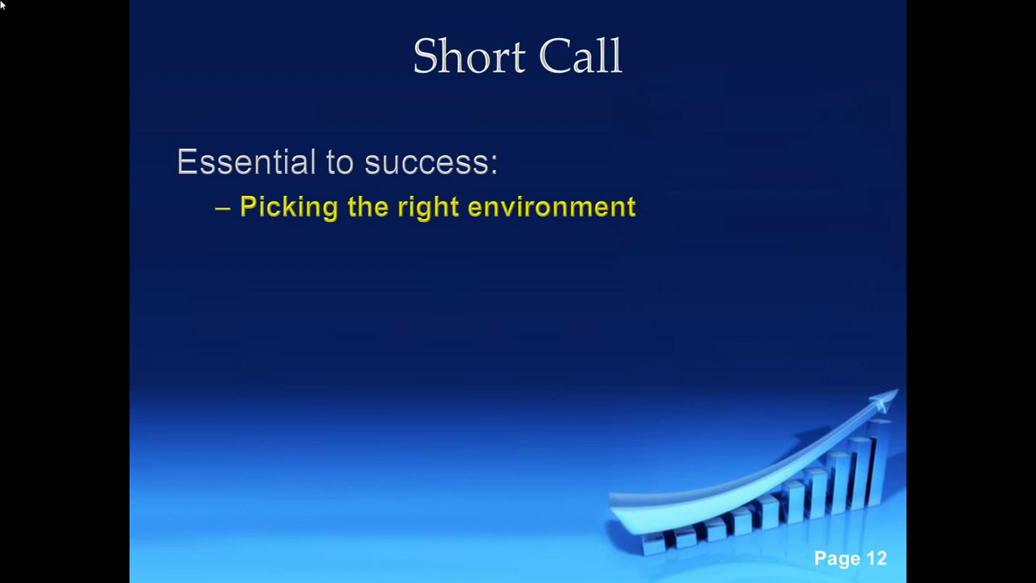
# Step: Advance the slideshow to "Picking the right underlying", switch back to the trading platform and review the watchlist up to its highest IV percentiles
pyautogui.press('Right')
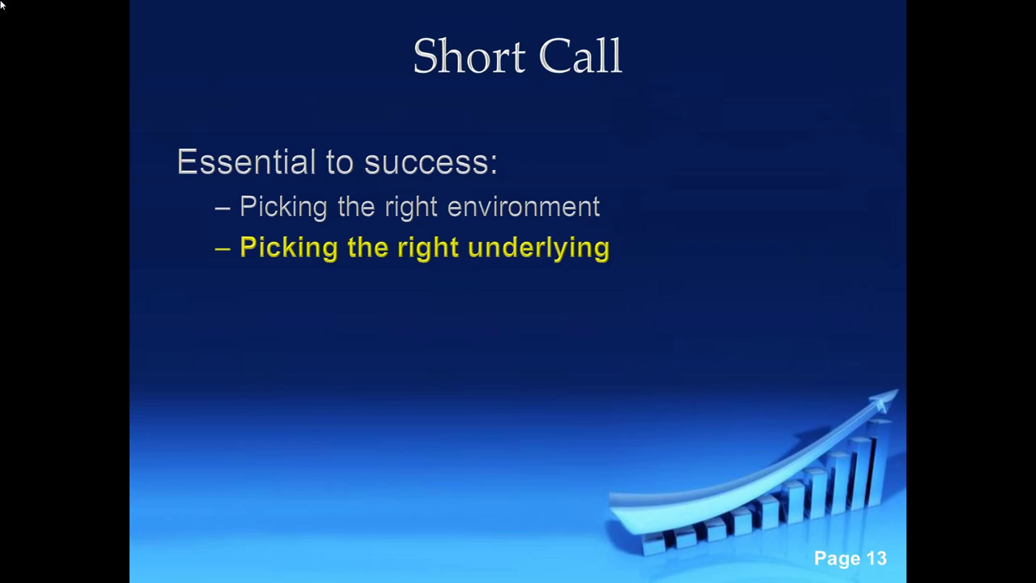
pyautogui.hotkey('alt', 'Tab')
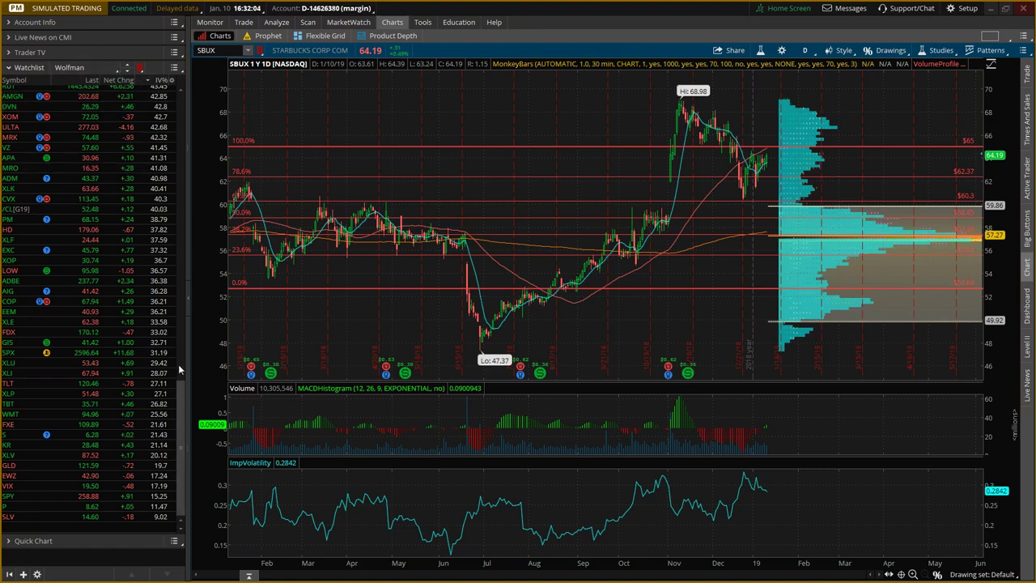
pyautogui.scroll(1, 179, 373)
pyautogui.scroll(10, 180, 372)
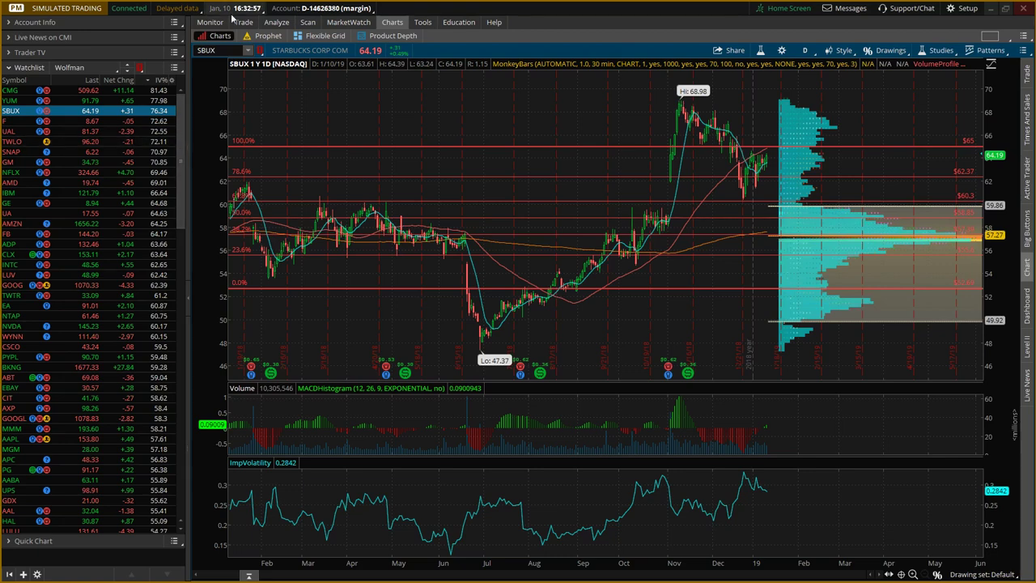
# Step: Set the option chain layout to Delta, Gamma, Theta, Vega and load IBM from the watchlist
pyautogui.moveTo(248, 24)
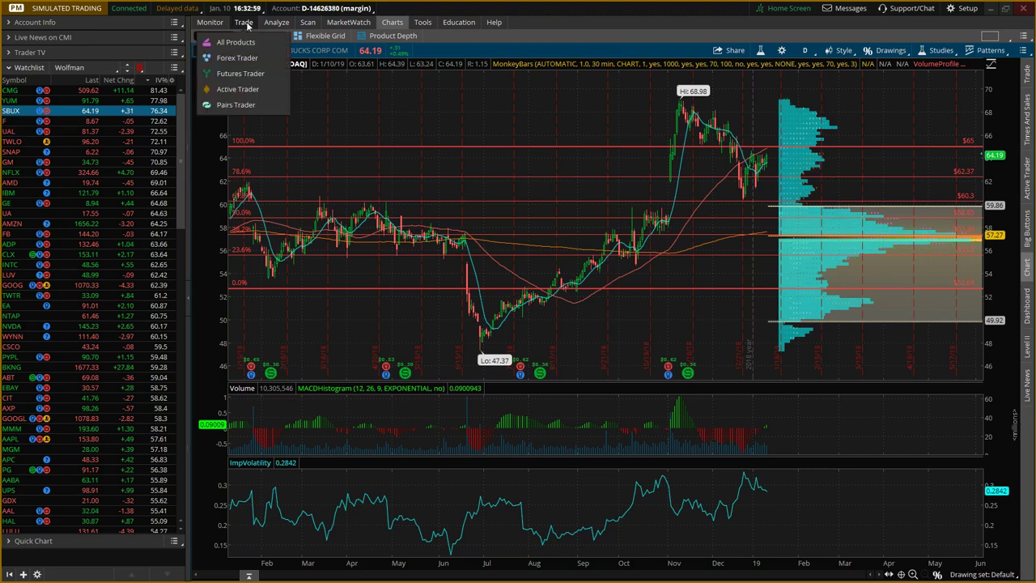
pyautogui.click(246, 23)
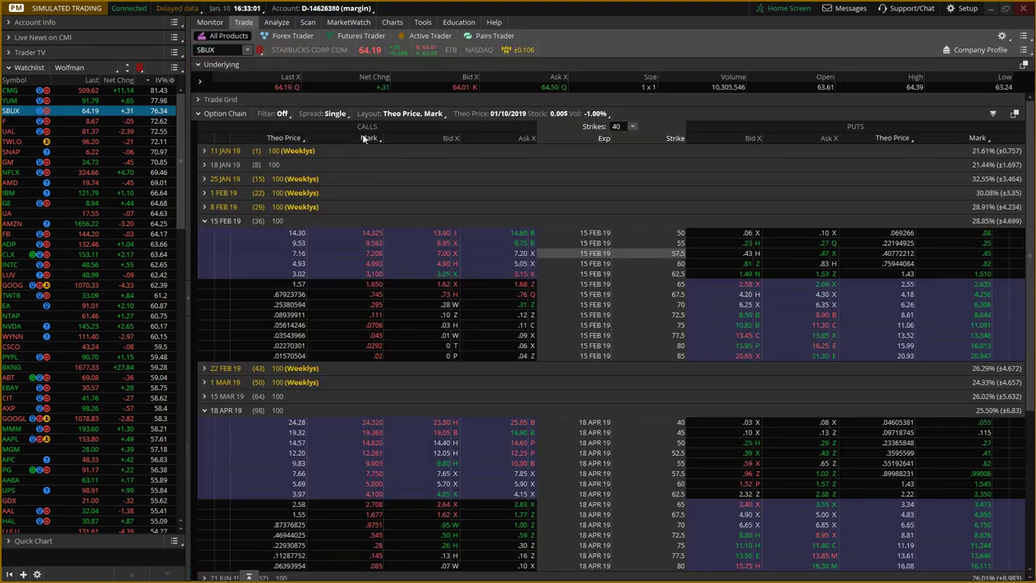
pyautogui.click(397, 113)
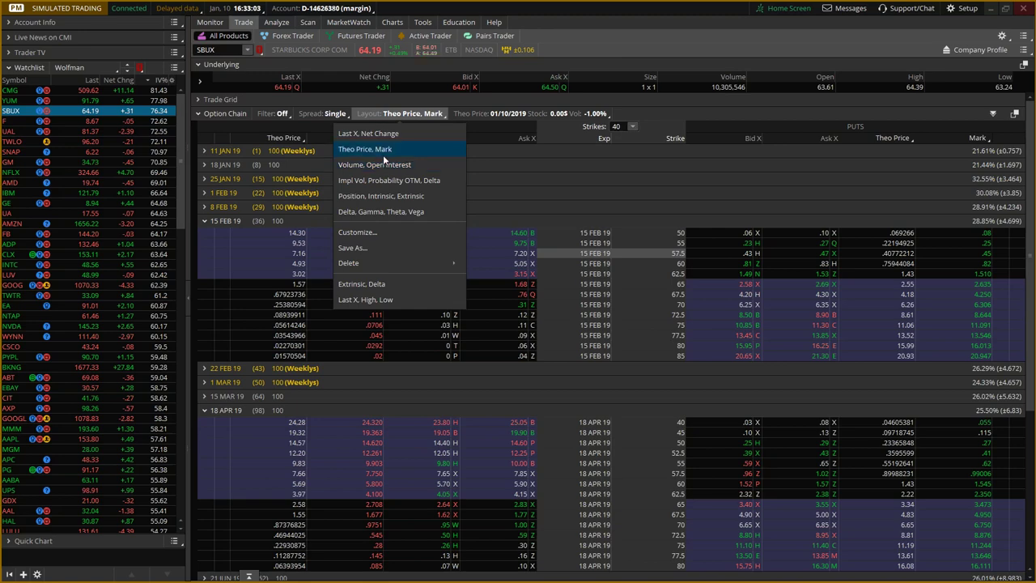
pyautogui.click(386, 211)
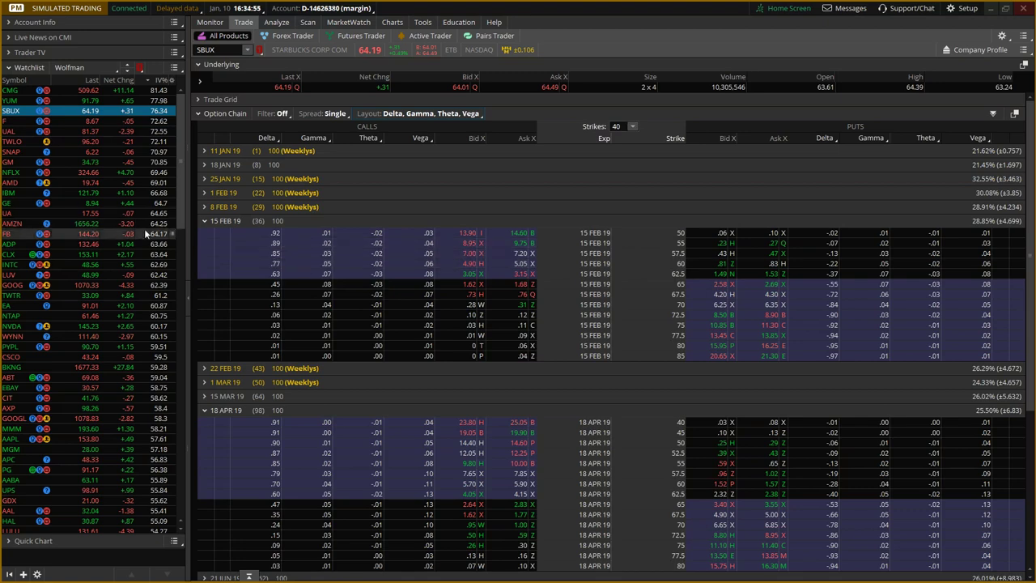
pyautogui.click(80, 193)
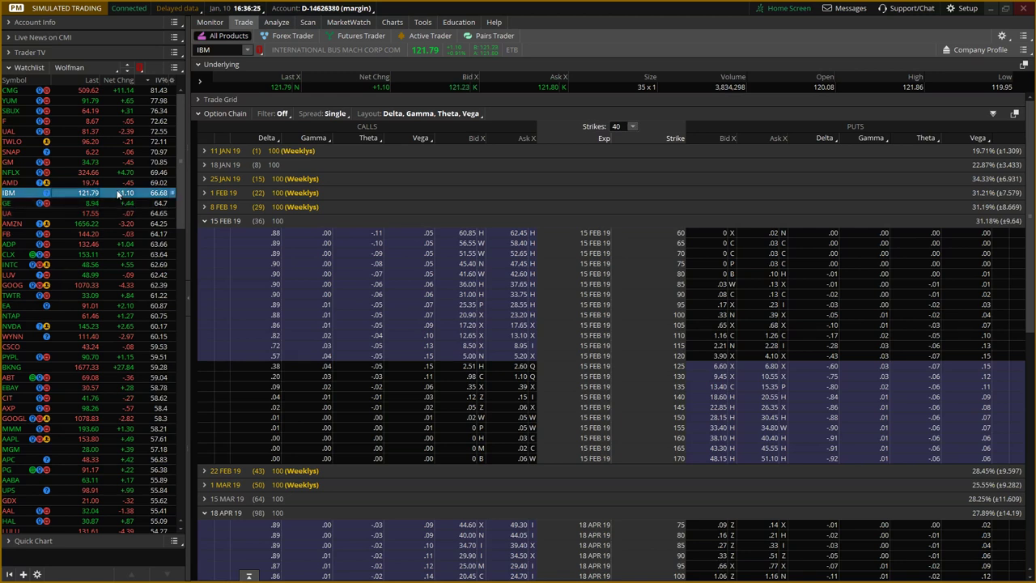
# Step: Switch to the slideshow's option price decay chart and ink a circle around 35–49 DTE, a vertical line near 18 DTE and an arrow back
pyautogui.click(991, 10)
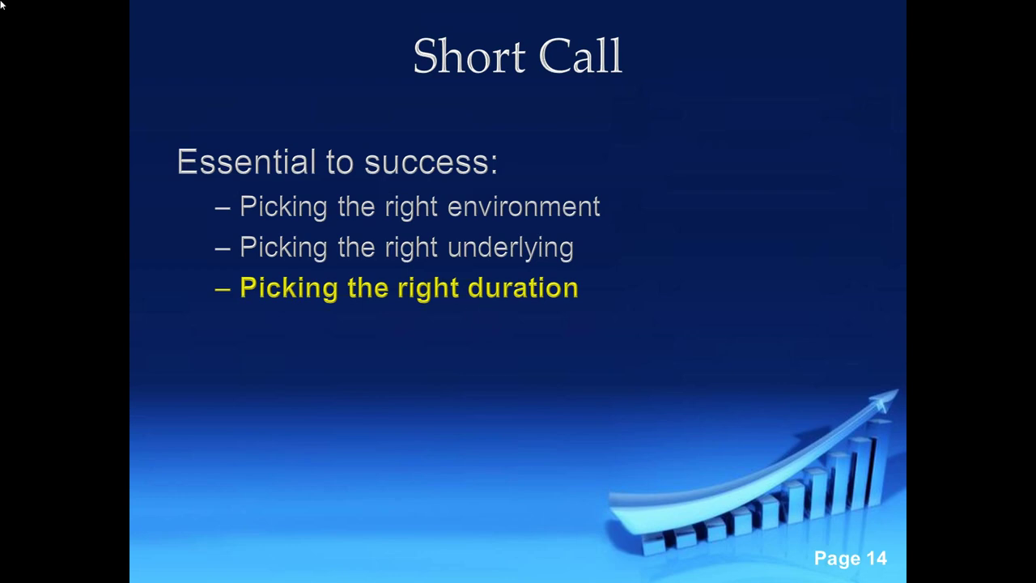
pyautogui.press('Right')
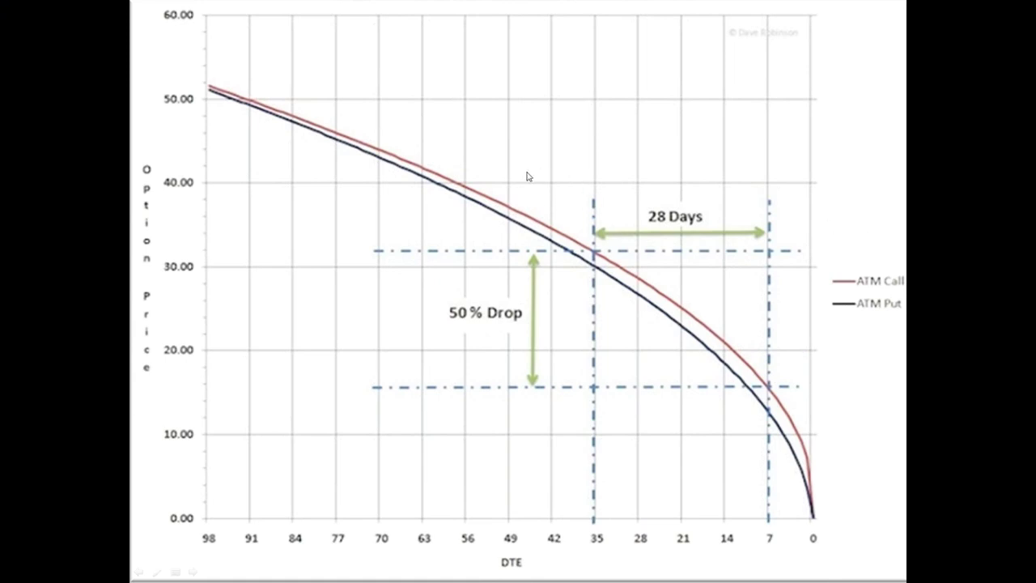
pyautogui.moveTo(575, 174)
pyautogui.mouseDown()
pyautogui.moveTo(619, 243)
pyautogui.moveTo(512, 153)
pyautogui.mouseUp()
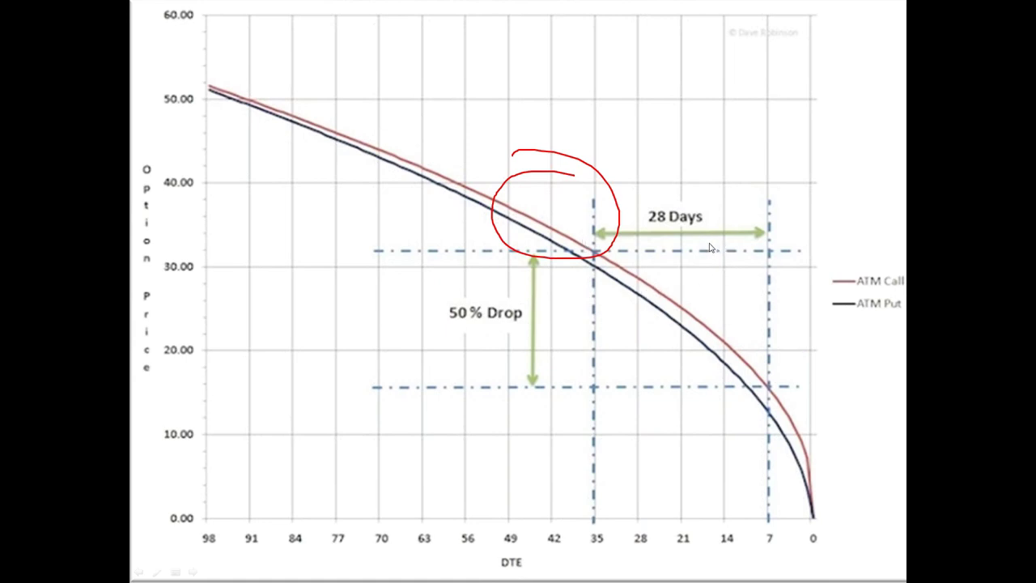
pyautogui.moveTo(710, 243)
pyautogui.mouseDown()
pyautogui.moveTo(710, 288)
pyautogui.moveTo(716, 301)
pyautogui.moveTo(735, 294)
pyautogui.moveTo(728, 306)
pyautogui.mouseUp()
pyautogui.moveTo(696, 257); pyautogui.dragTo(697, 389)
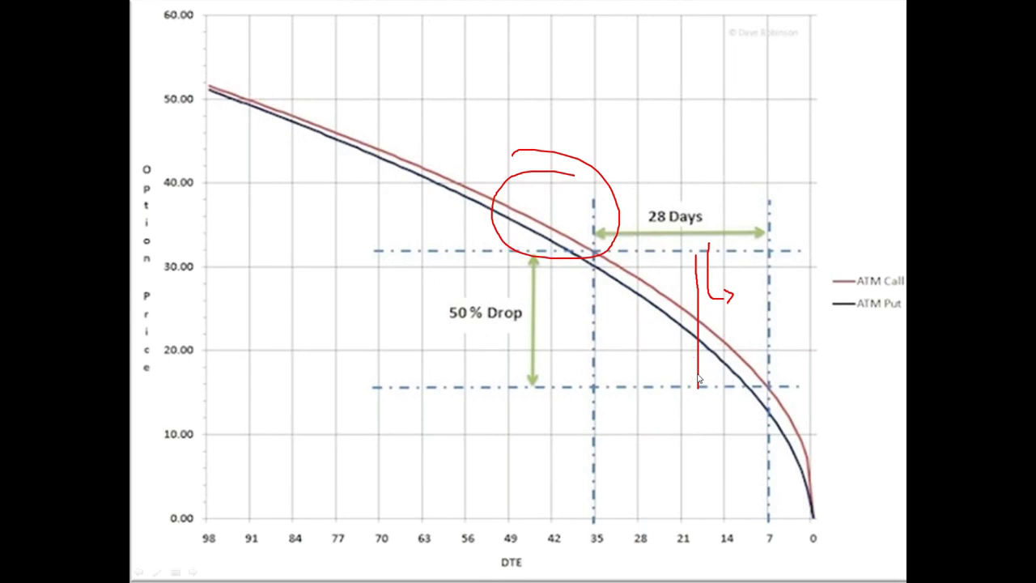
pyautogui.moveTo(723, 298)
pyautogui.mouseDown()
pyautogui.moveTo(718, 270)
pyautogui.moveTo(615, 204)
pyautogui.moveTo(578, 217)
pyautogui.moveTo(595, 220)
pyautogui.mouseUp()
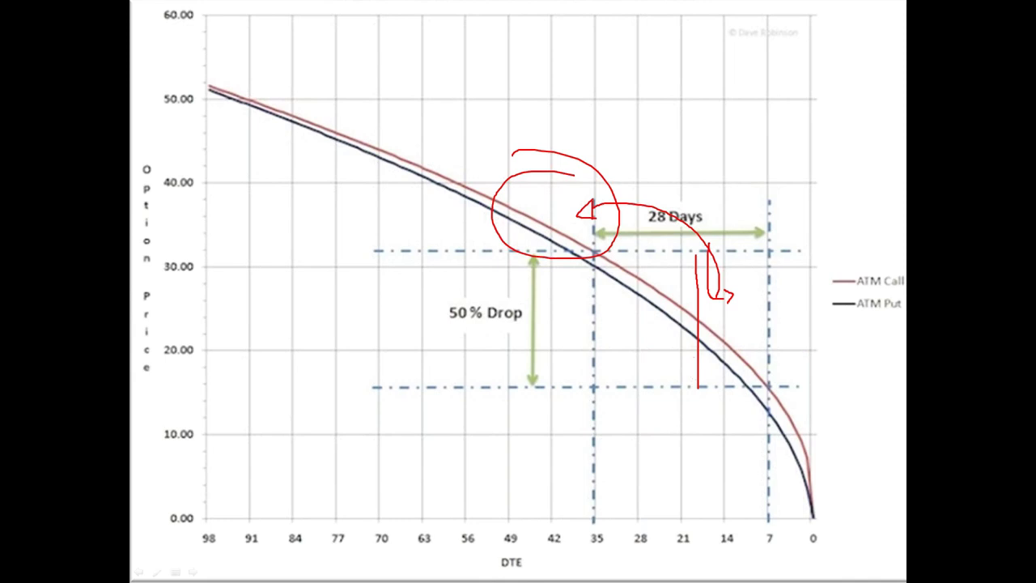
pyautogui.press('Right')
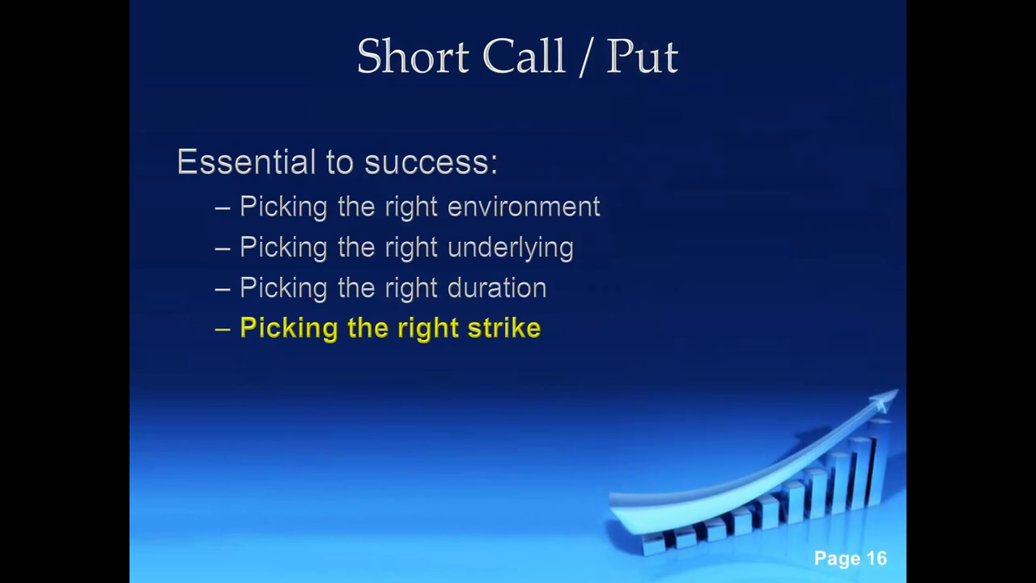
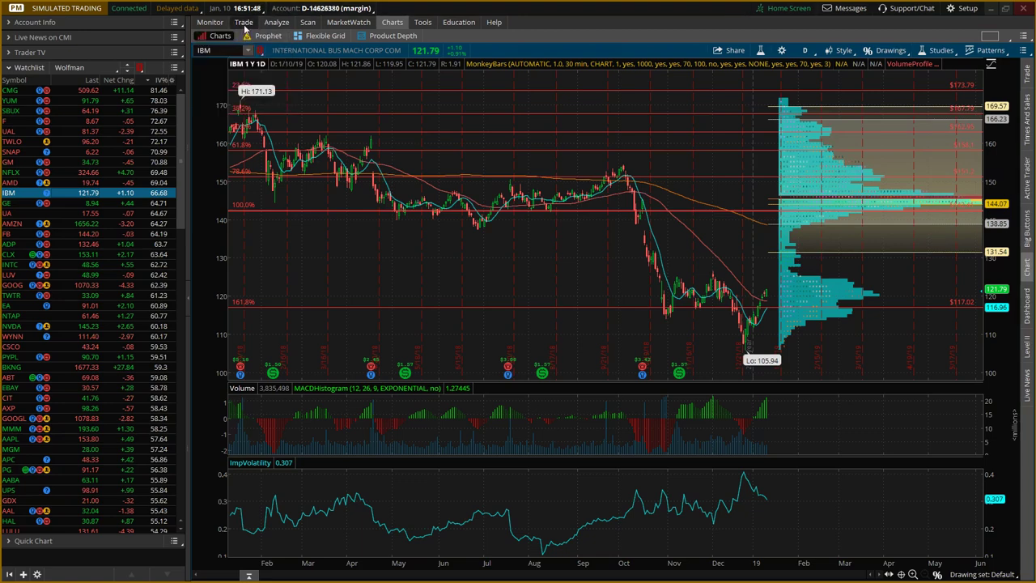
# Step: Review the IBM option chain, then load CMG from the watchlist and examine its option chain, price chart and implied volatility
pyautogui.click(245, 24)
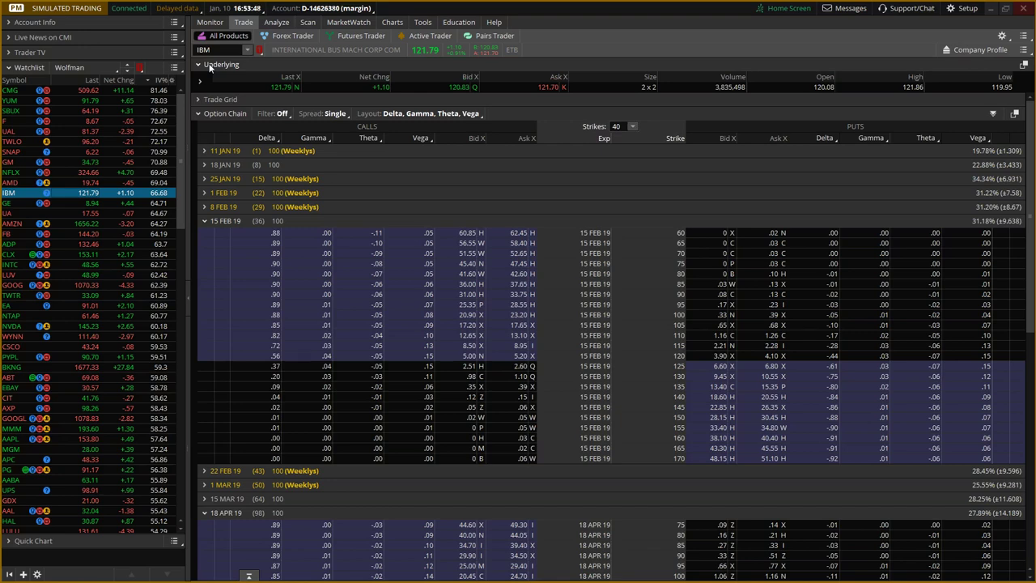
pyautogui.click(38, 92)
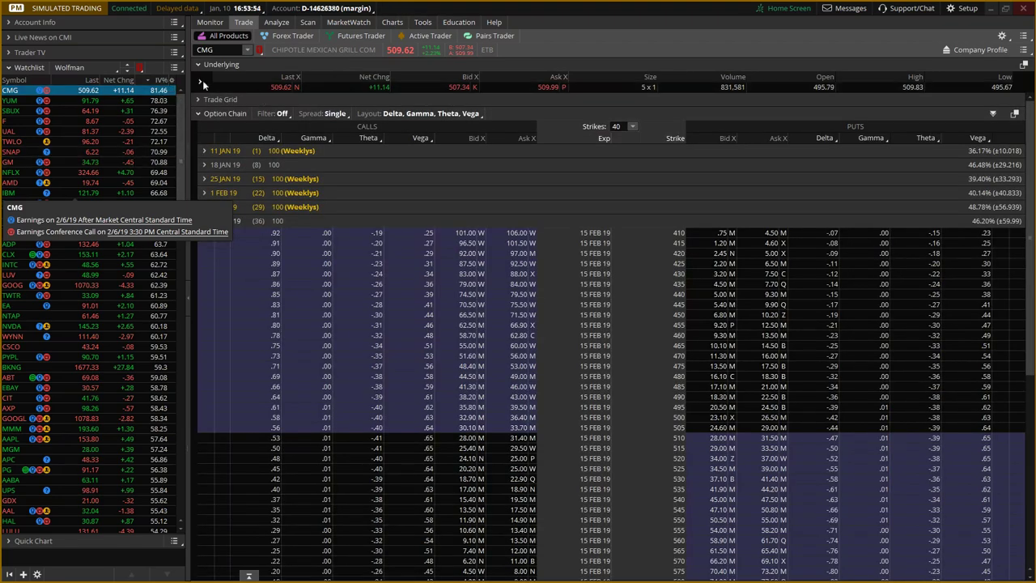
pyautogui.click(395, 26)
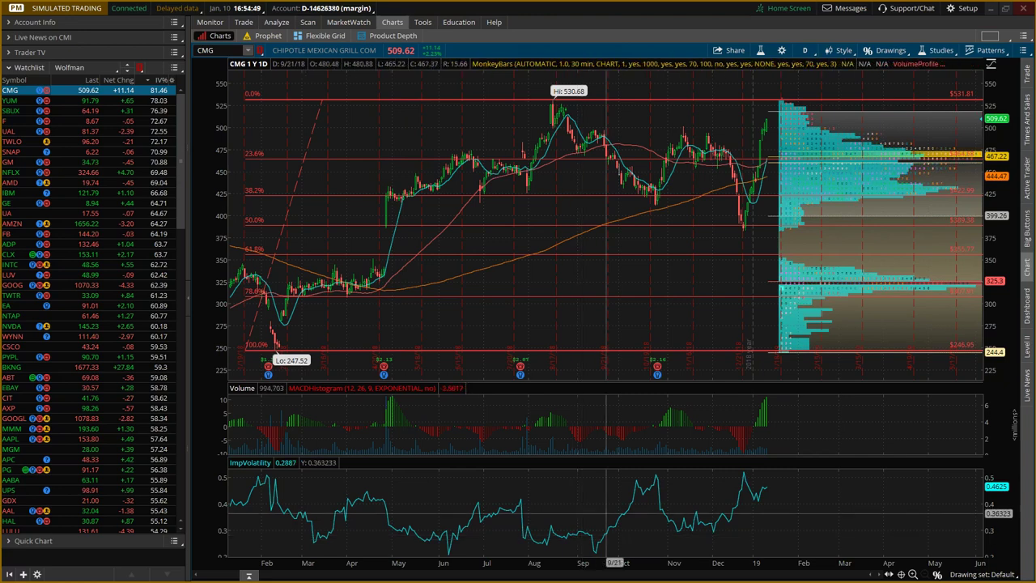
pyautogui.moveTo(658, 468)
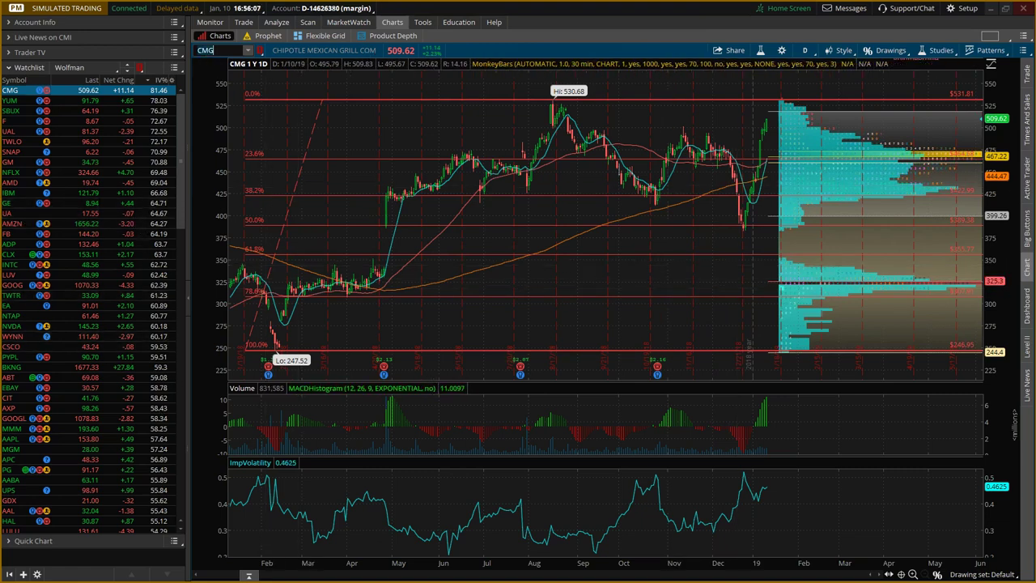
# Step: Load the symbol M in the price chart
pyautogui.click(212, 50)
pyautogui.write('M')
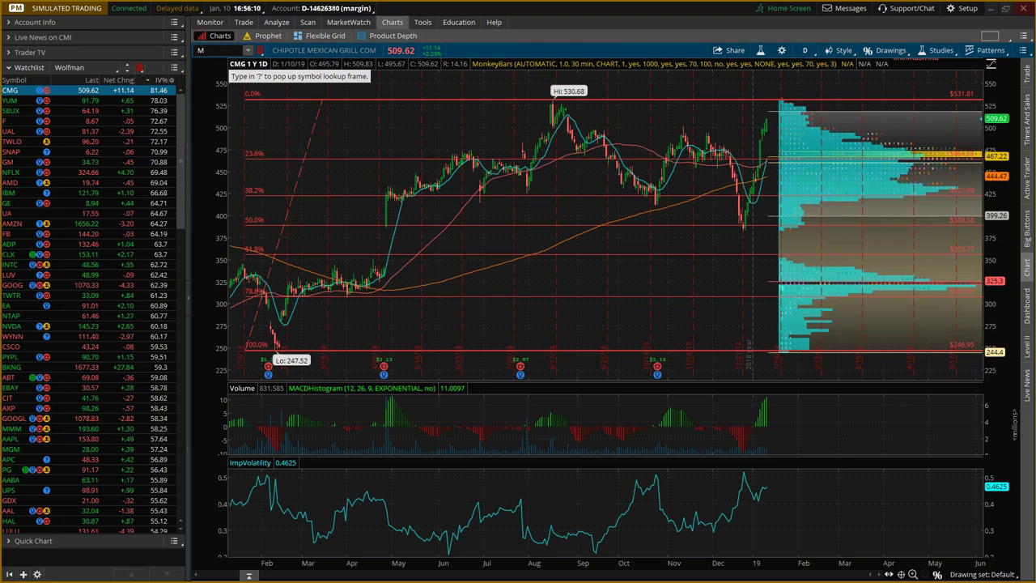
pyautogui.press('Return')
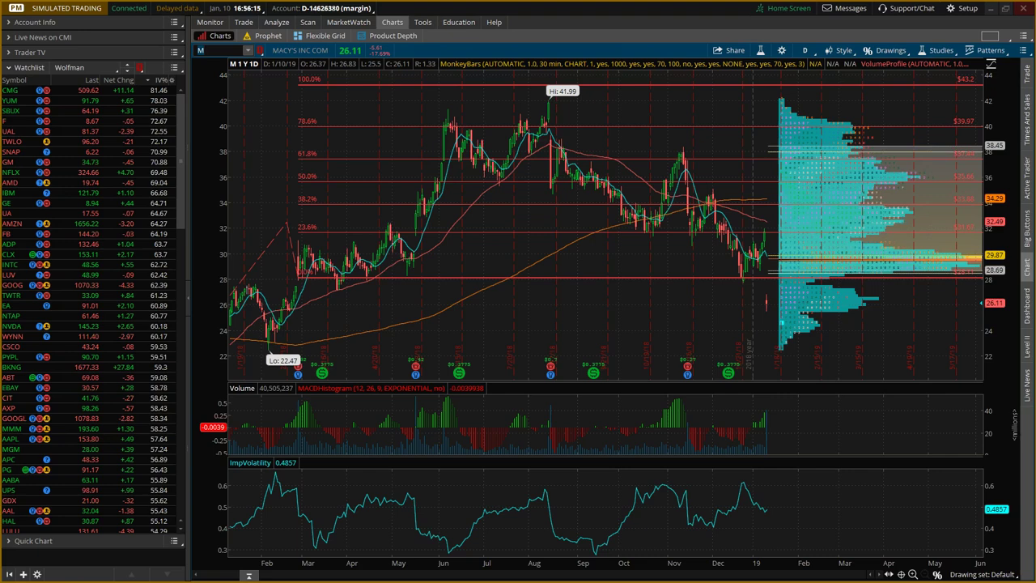
# Step: Inspect the option chain and open position for M, then examine the latest price gap on its chart
pyautogui.click(248, 24)
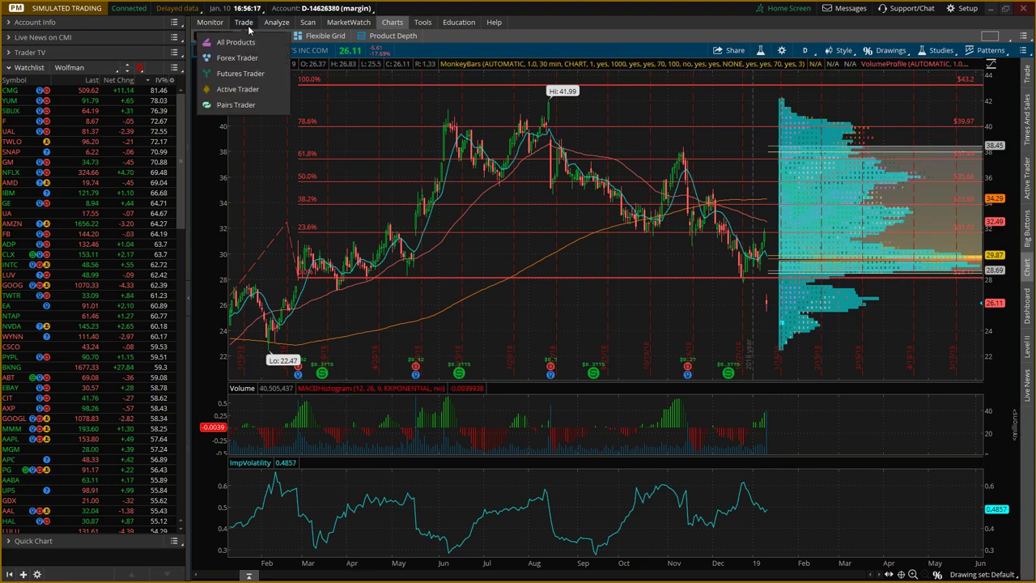
pyautogui.click(245, 22)
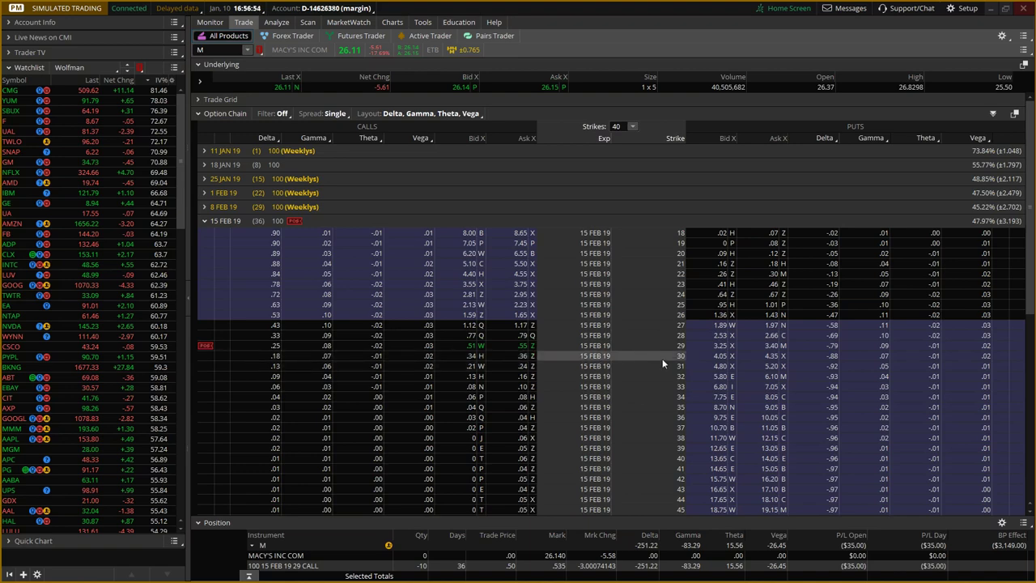
pyautogui.click(392, 22)
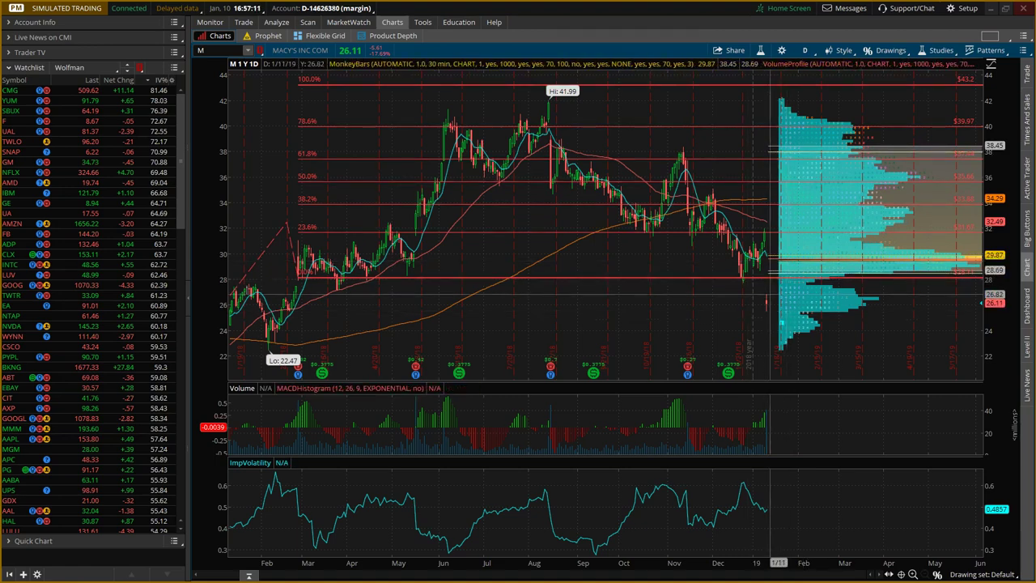
pyautogui.moveTo(767, 278)
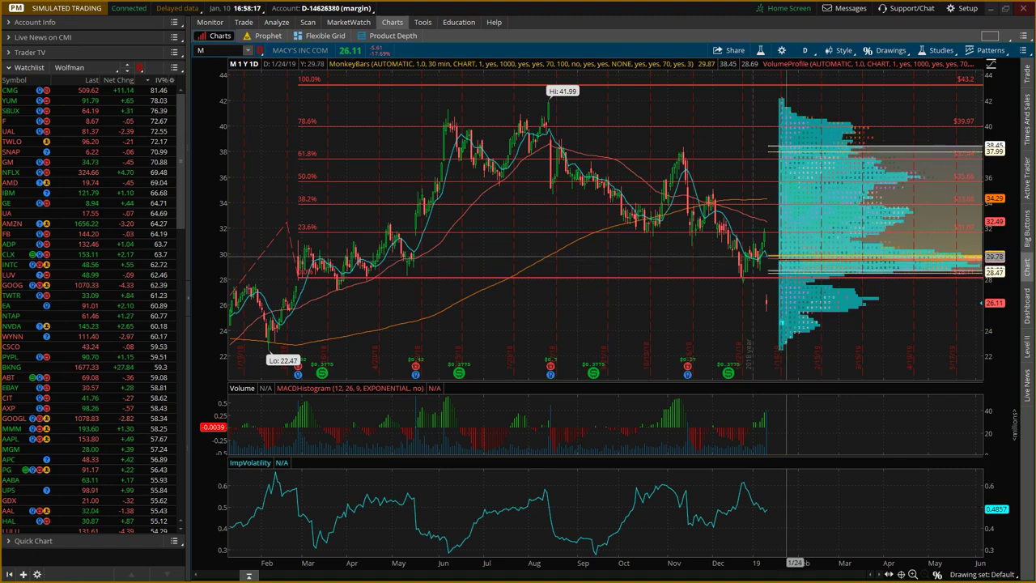
# Step: Stage a limit order selling 10 M 15 FEB 19 30 calls at .34 and collapse the order and strategy book
pyautogui.click(242, 22)
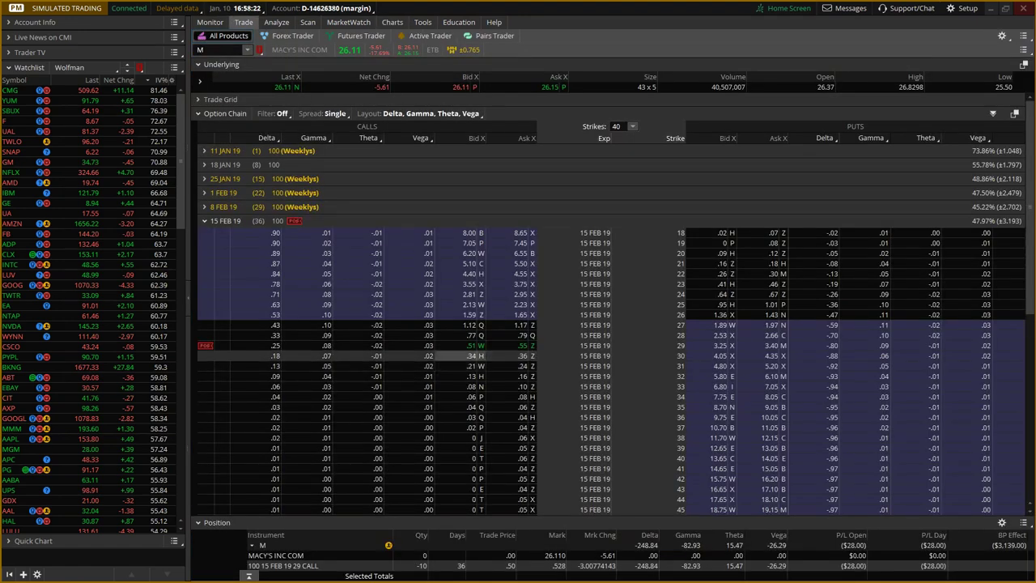
pyautogui.click(474, 356)
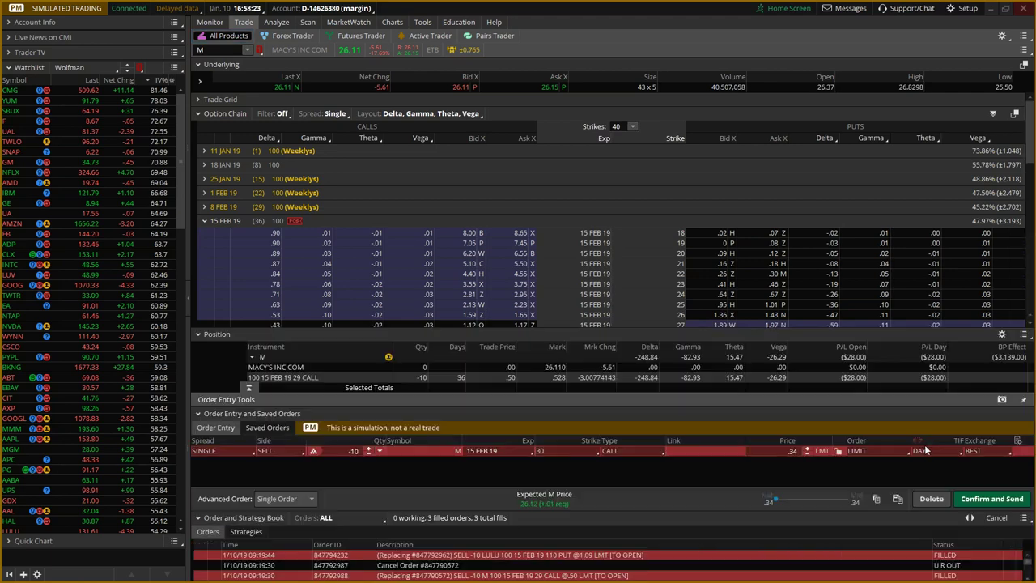
pyautogui.click(199, 508)
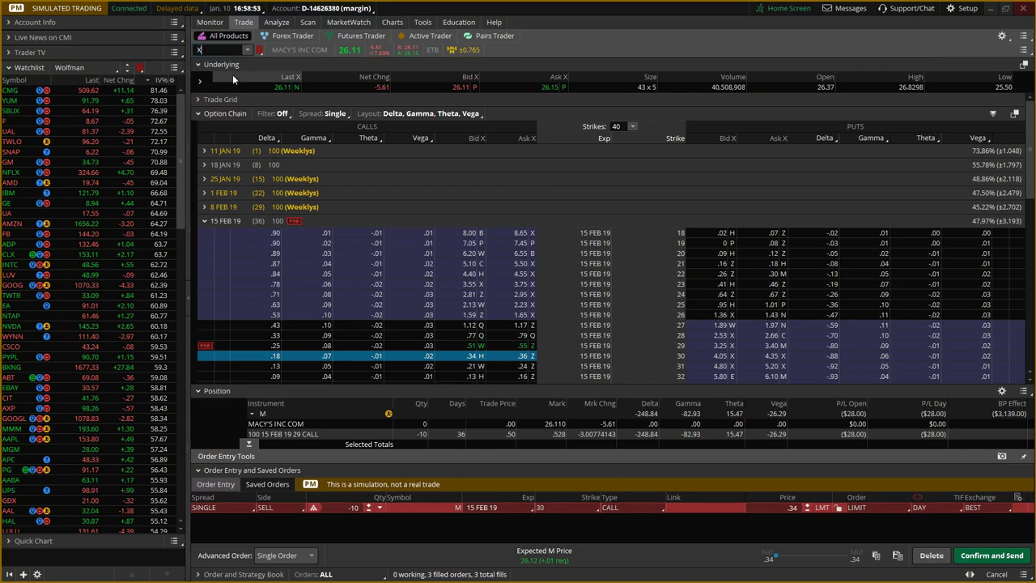
# Step: Load XRT in the option chain and collapse the order entry tools
pyautogui.write('RT')
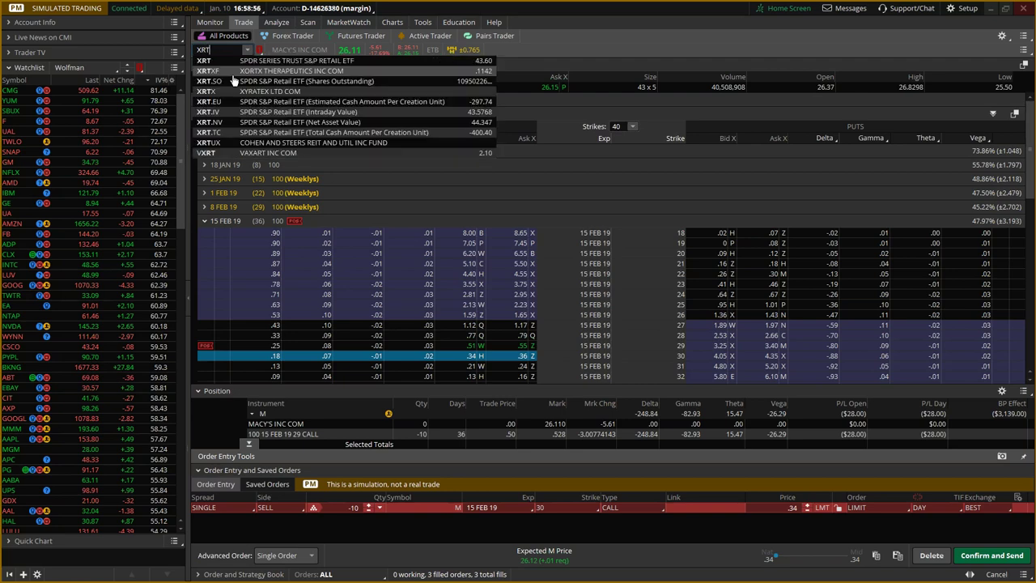
pyautogui.press('Return')
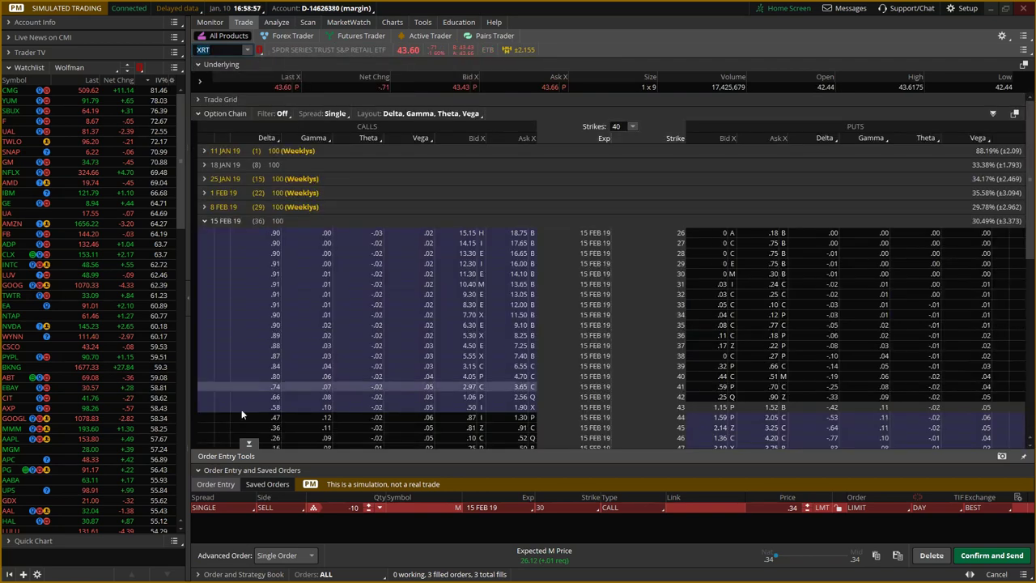
pyautogui.click(246, 445)
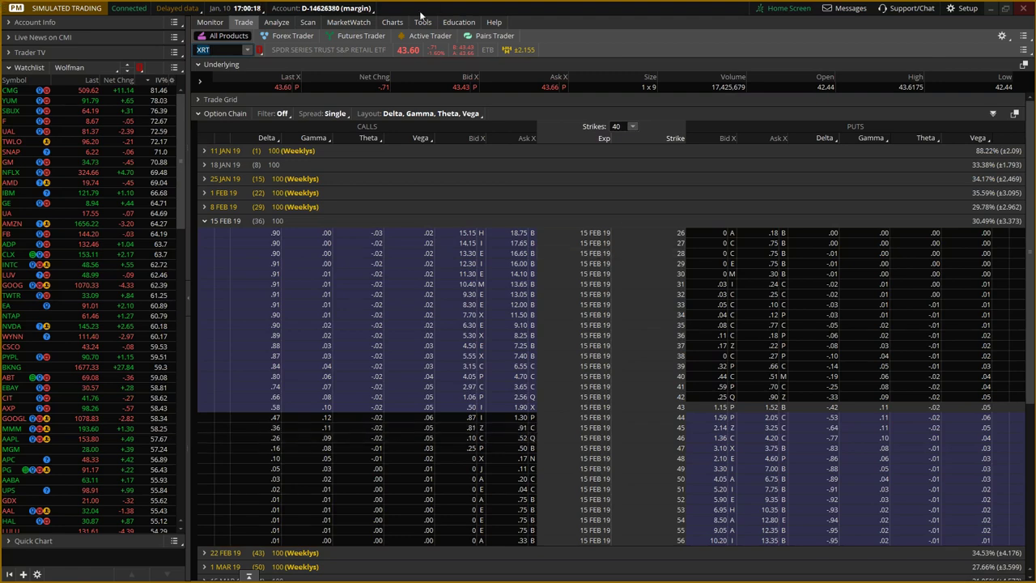
# Step: Compare XRT's price chart and implied volatility with its 15 FEB 19 out-of-the-money calls
pyautogui.click(393, 22)
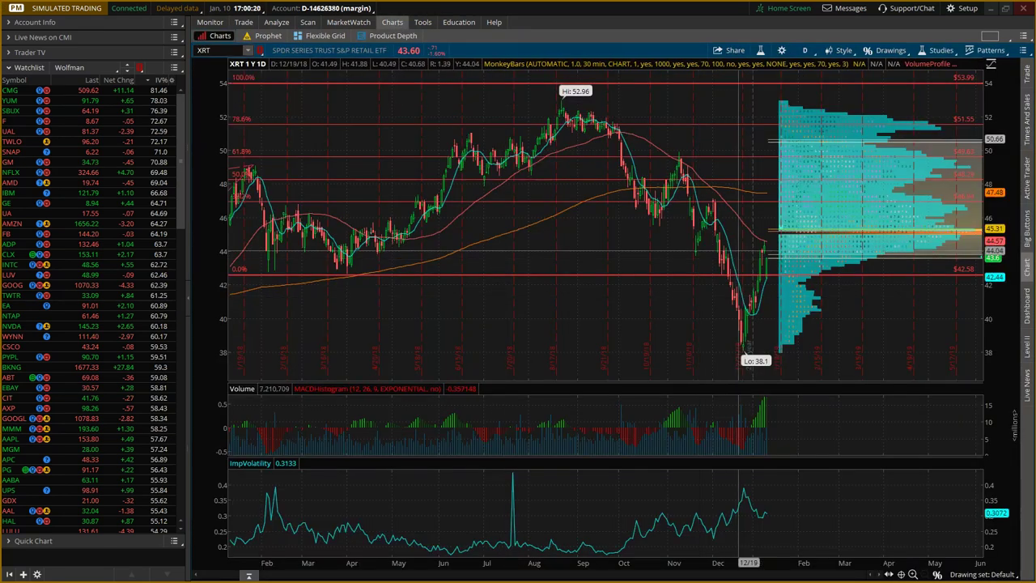
pyautogui.click(243, 23)
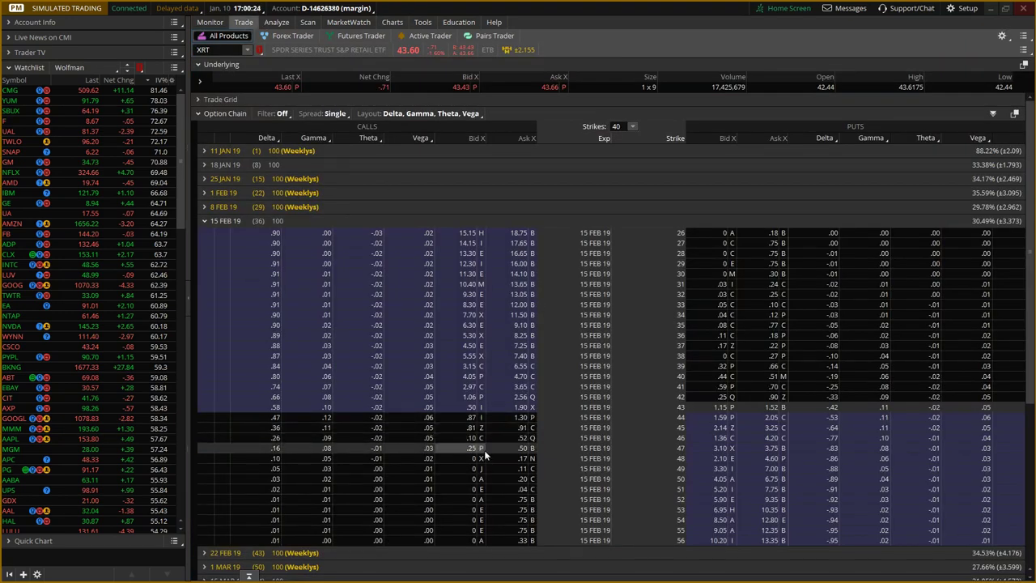
pyautogui.click(392, 23)
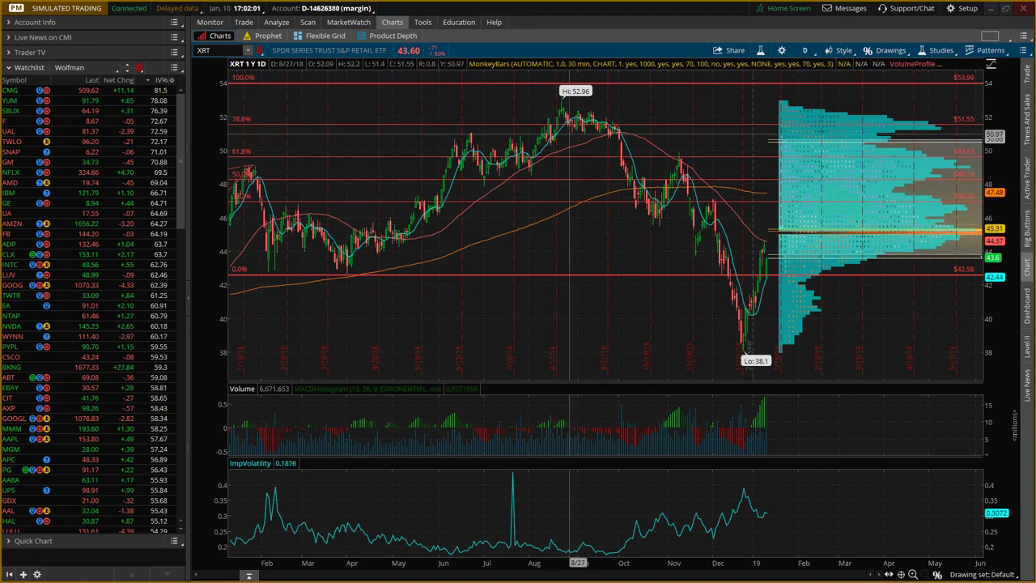
# Step: Load TGT in both the main and detached price charts, then examine its 15 FEB 19 option chain
pyautogui.moveTo(237, 74)
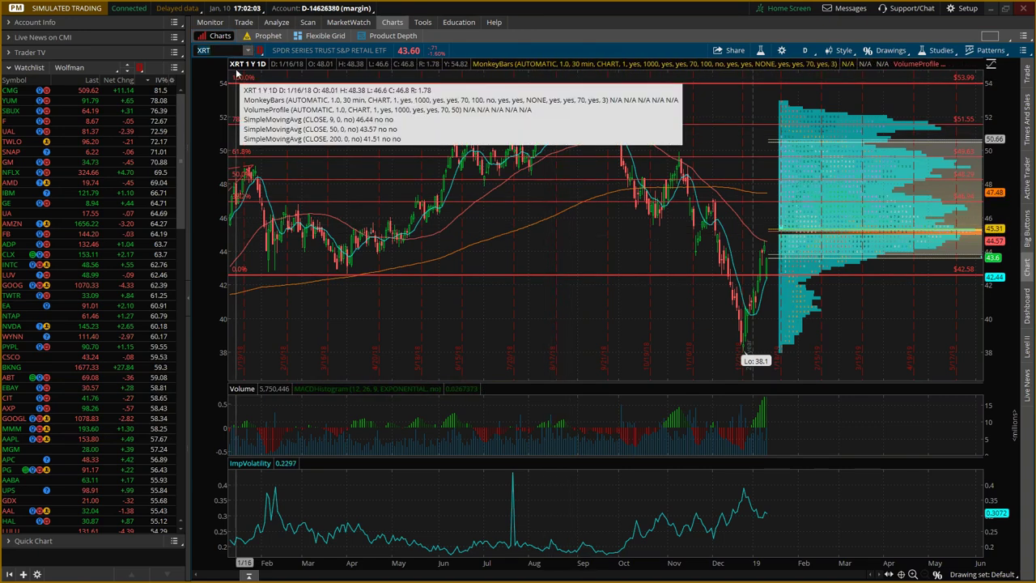
pyautogui.write('TGT')
pyautogui.press('Return')
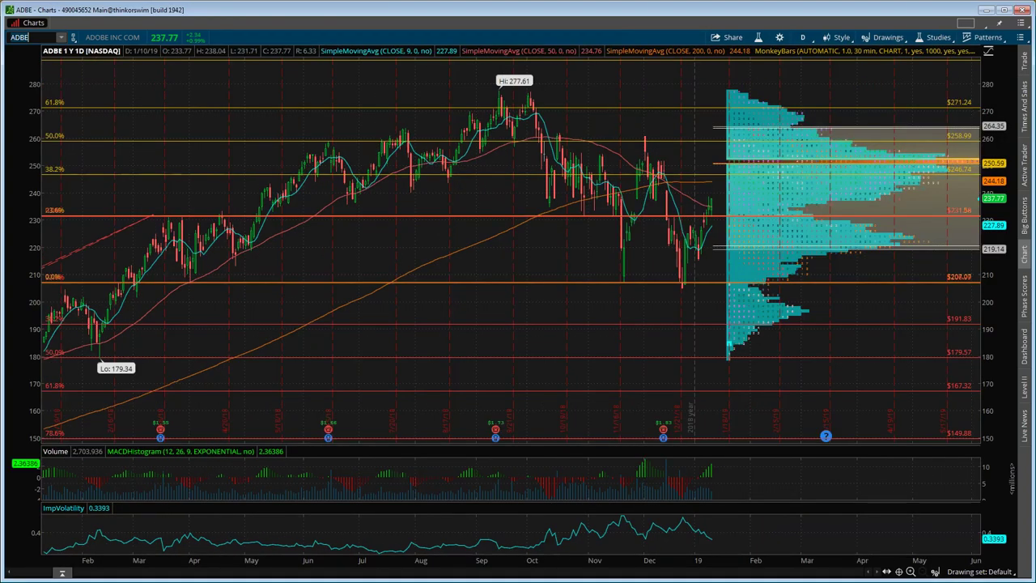
pyautogui.write('TGT')
pyautogui.press('Return')
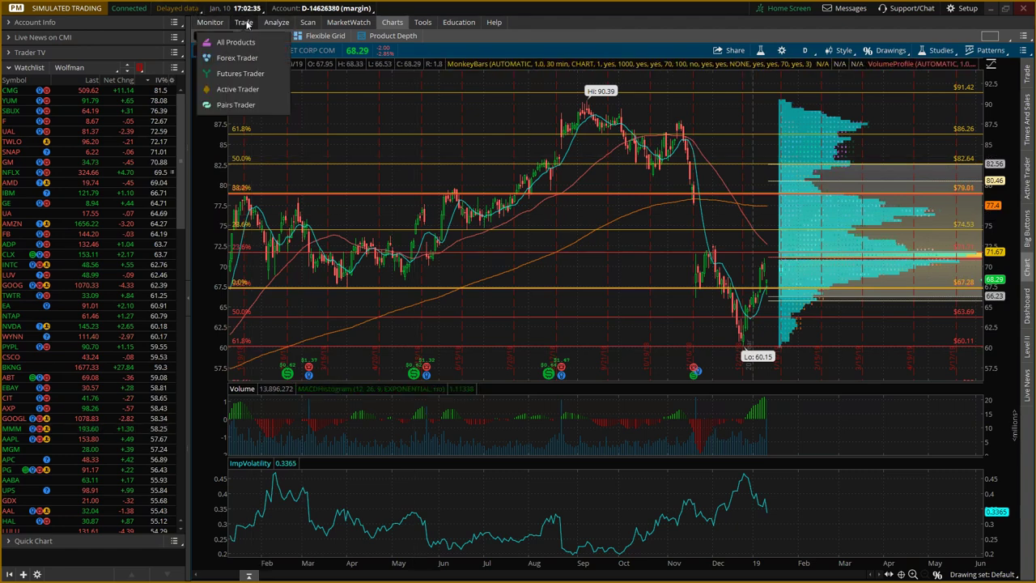
pyautogui.click(243, 22)
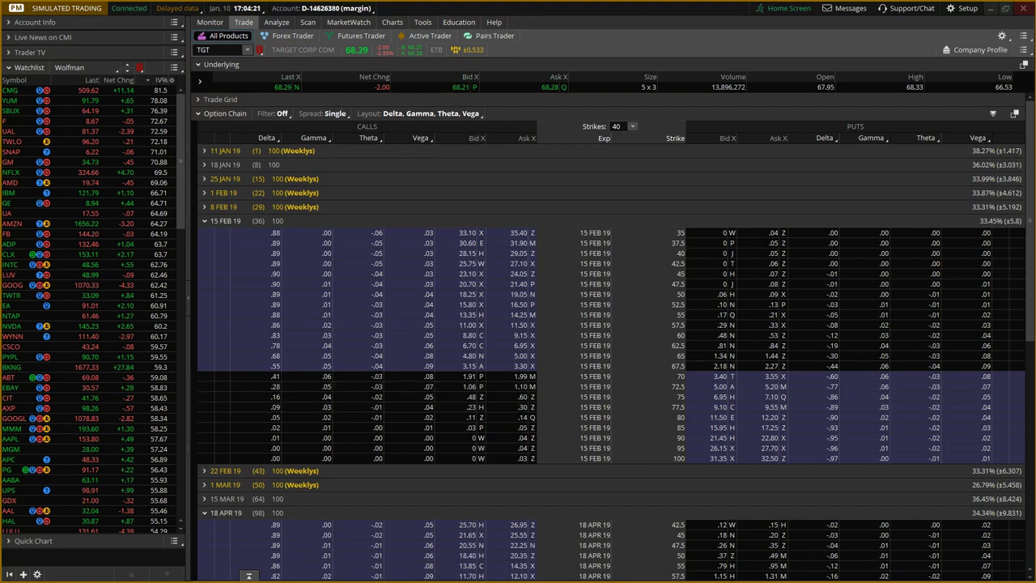
# Step: Load FB in the option chain and the detached chart, and examine its upcoming earnings date
pyautogui.click(212, 49)
pyautogui.write('FB')
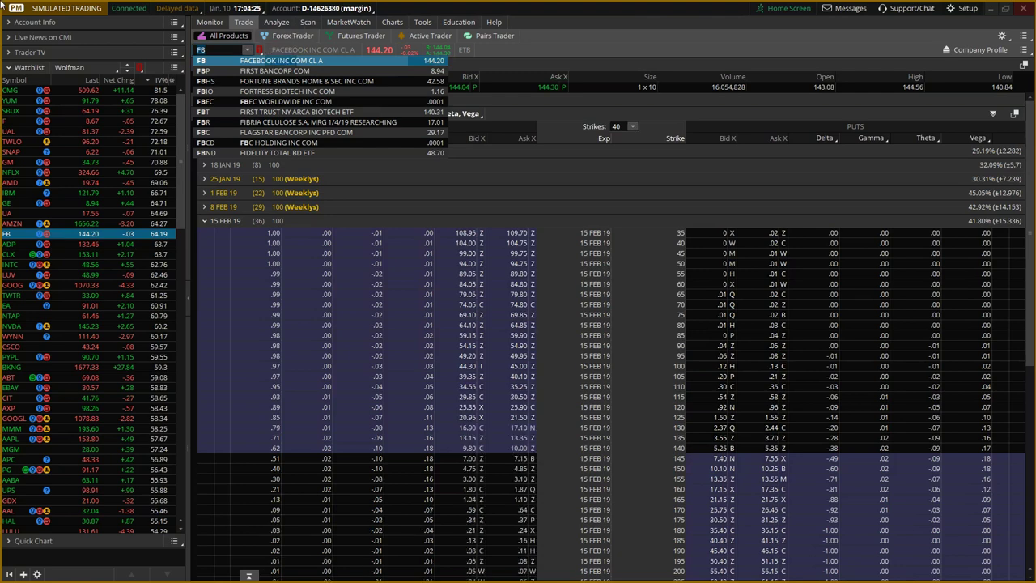
pyautogui.click(393, 22)
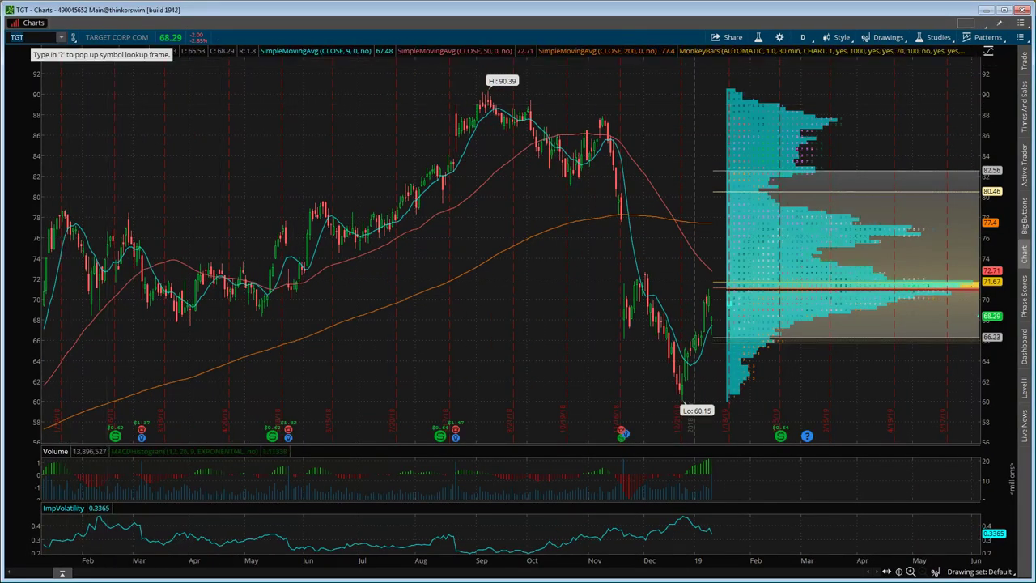
pyautogui.write('FB')
pyautogui.press('Return')
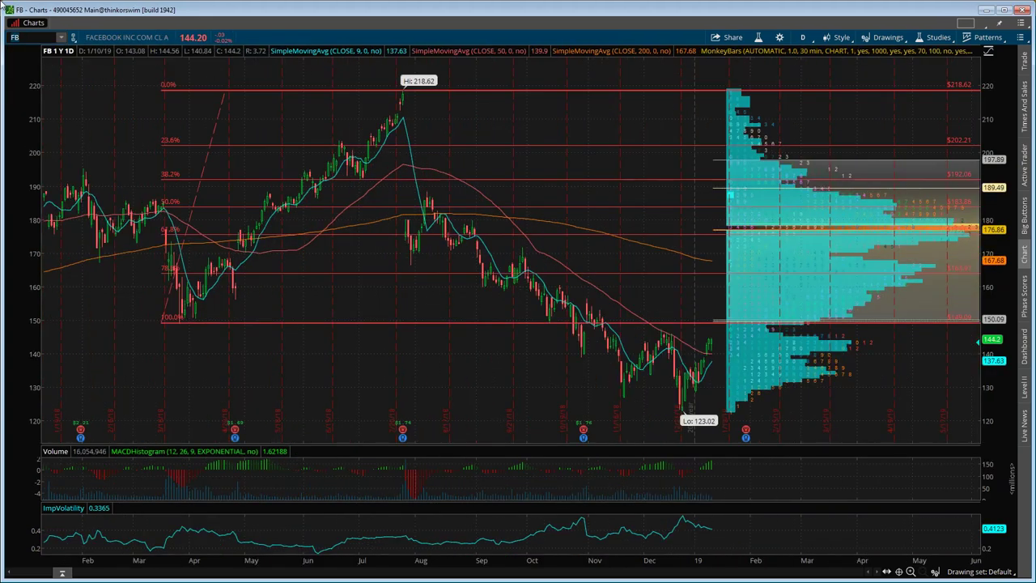
pyautogui.moveTo(745, 430)
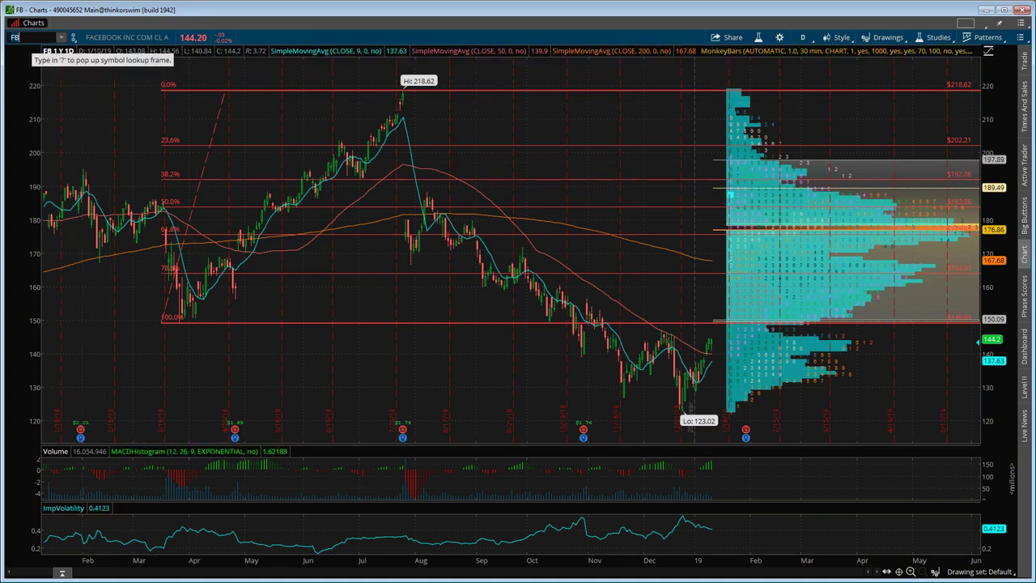
# Step: Load EWZ in the detached price chart
pyautogui.click(32, 38)
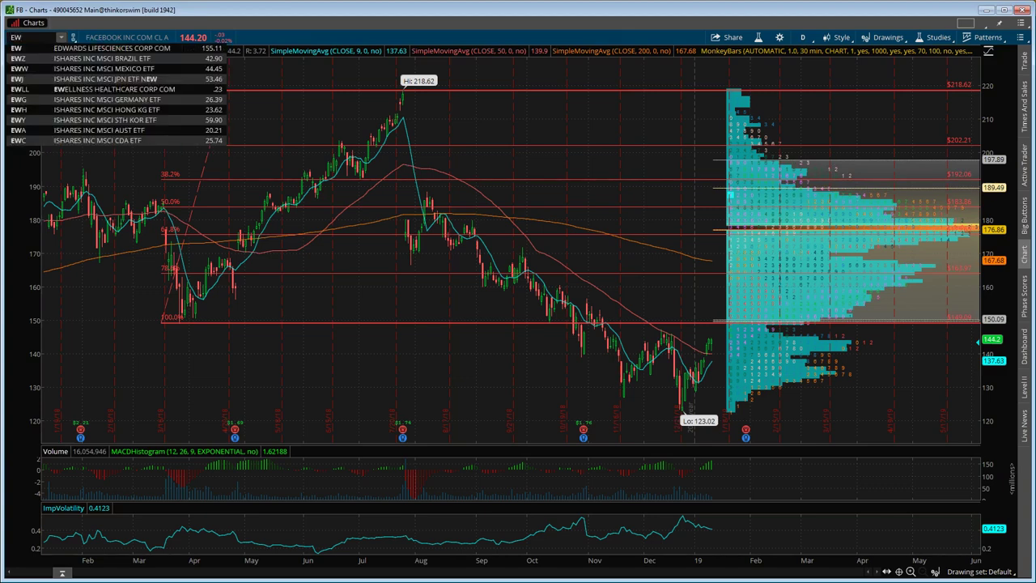
pyautogui.write('EWZ')
pyautogui.press('Return')
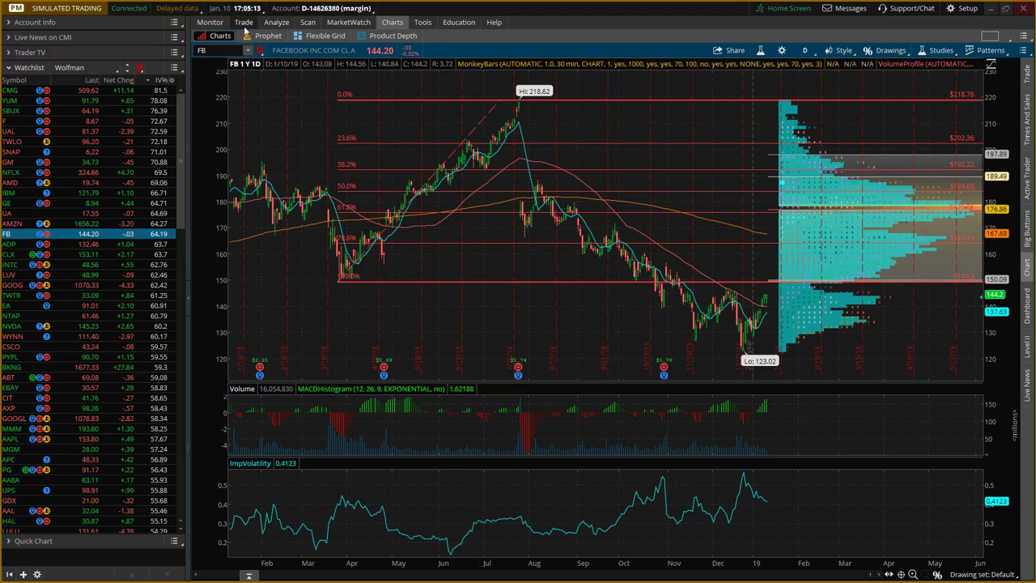
# Step: Load EWZ in the main window's option chain
pyautogui.click(243, 21)
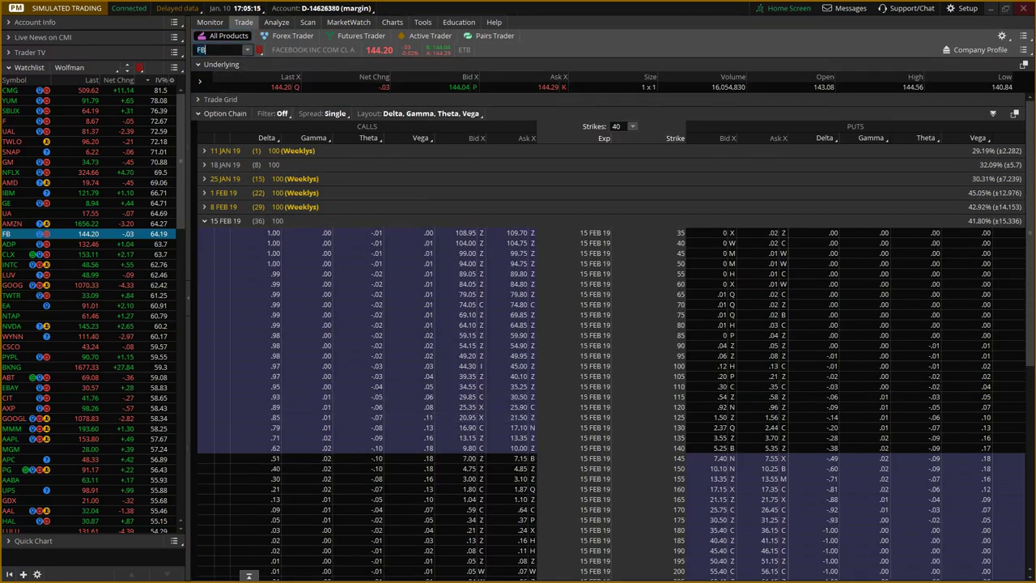
pyautogui.write('EWX')
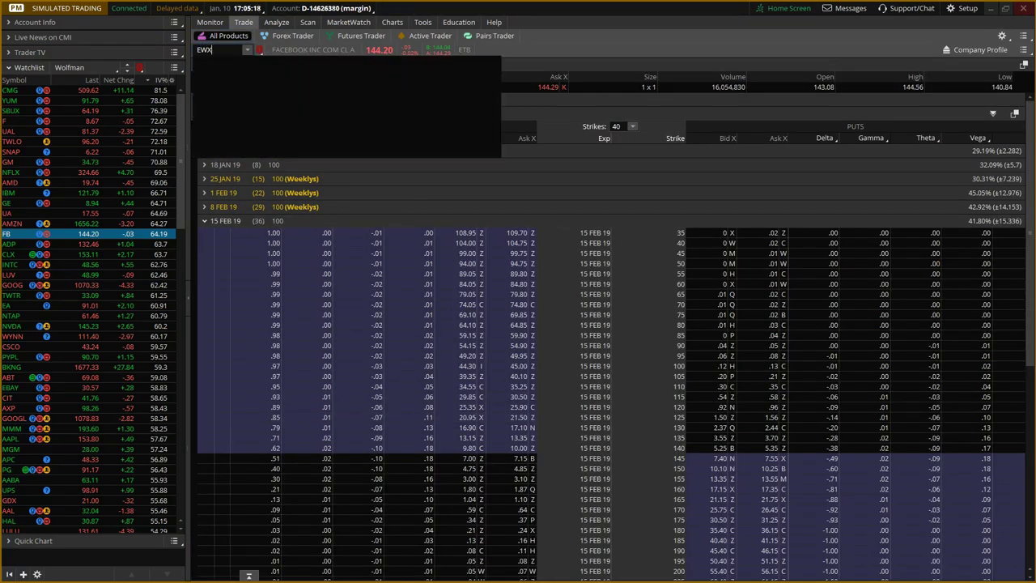
pyautogui.press('BackSpace')
pyautogui.write('Z')
pyautogui.press('Return')
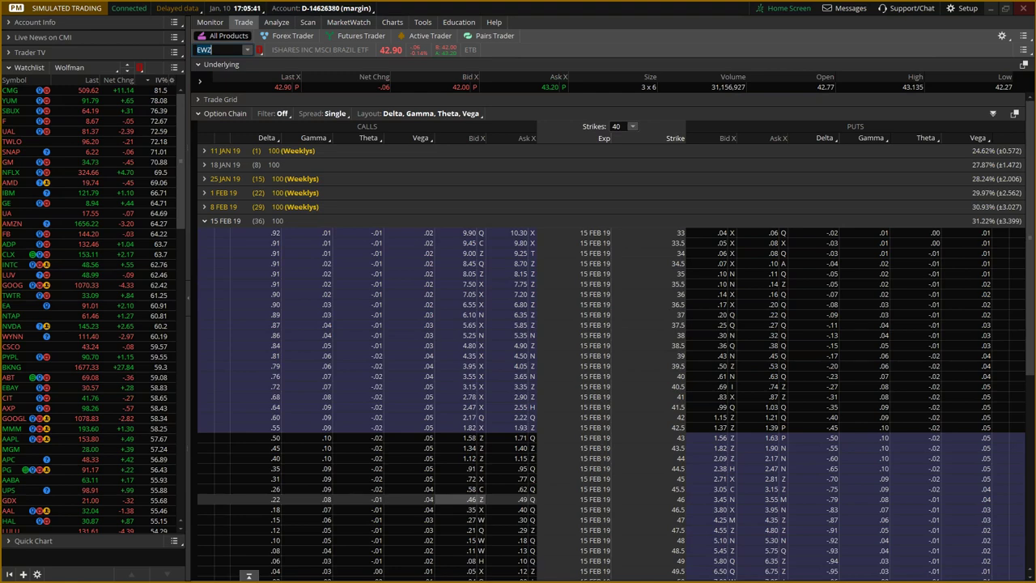
# Step: Draw a Fibonacci retracement on the EWZ chart from the January high at about 47.81 to the summer low at about 30.95
pyautogui.click(390, 27)
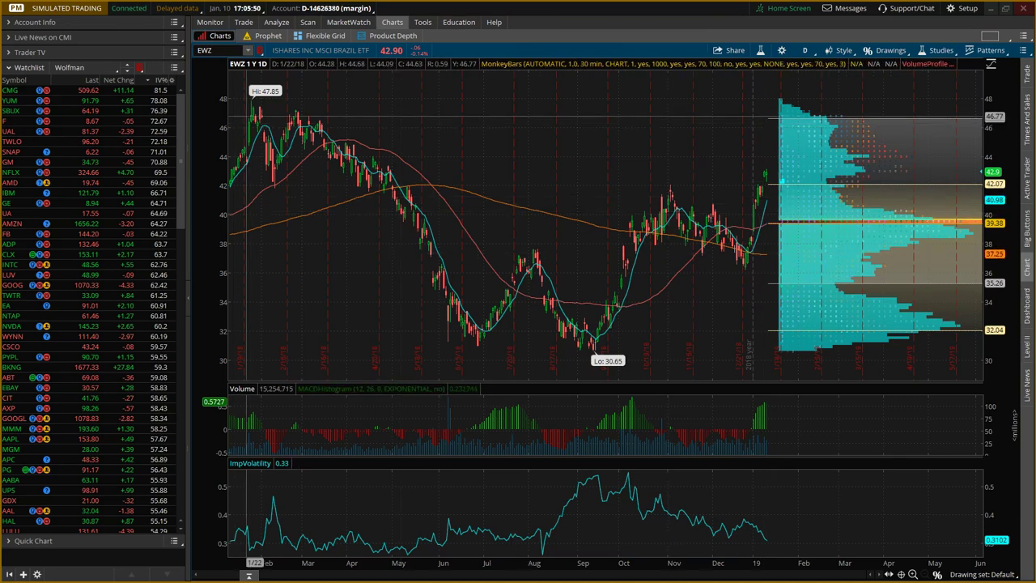
pyautogui.moveTo(248, 99)
pyautogui.mouseDown()
pyautogui.moveTo(380, 316)
pyautogui.moveTo(424, 350)
pyautogui.moveTo(481, 348)
pyautogui.mouseUp()
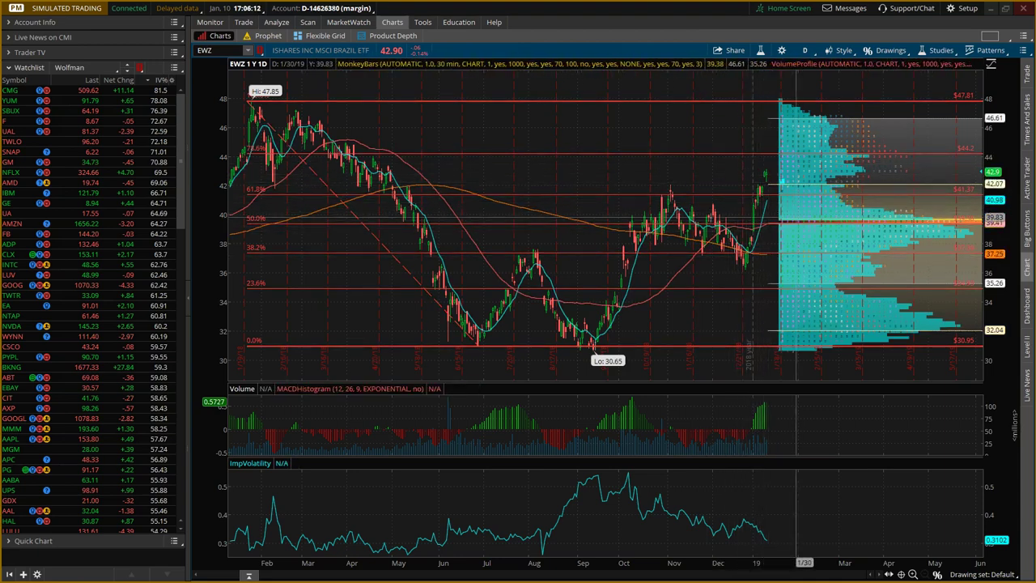
pyautogui.moveTo(796, 223)
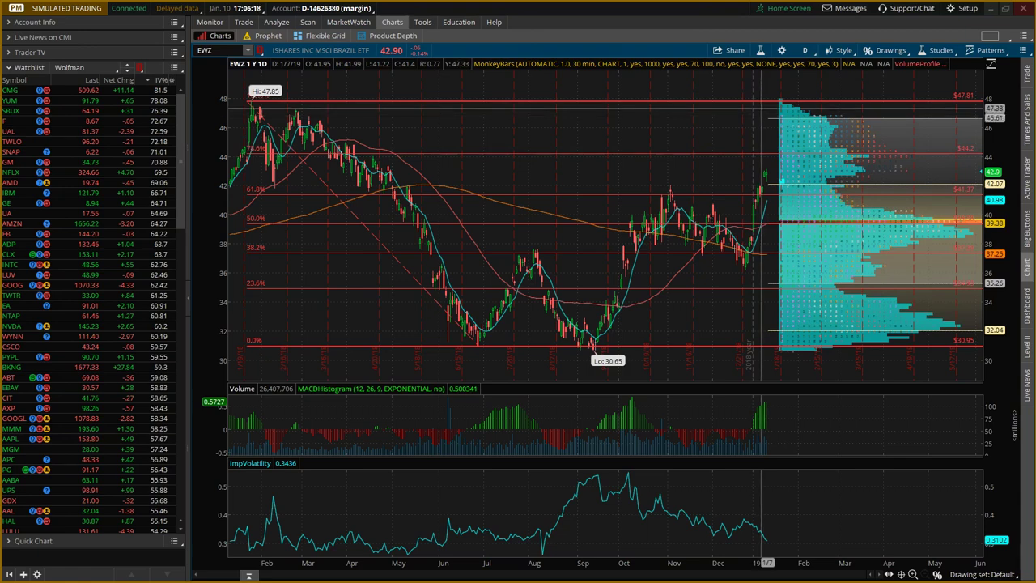
# Step: Compare EWZ's 15 FEB 19 calls with its chart, then check IV and HV percentiles in Today's Options Statistics
pyautogui.click(245, 24)
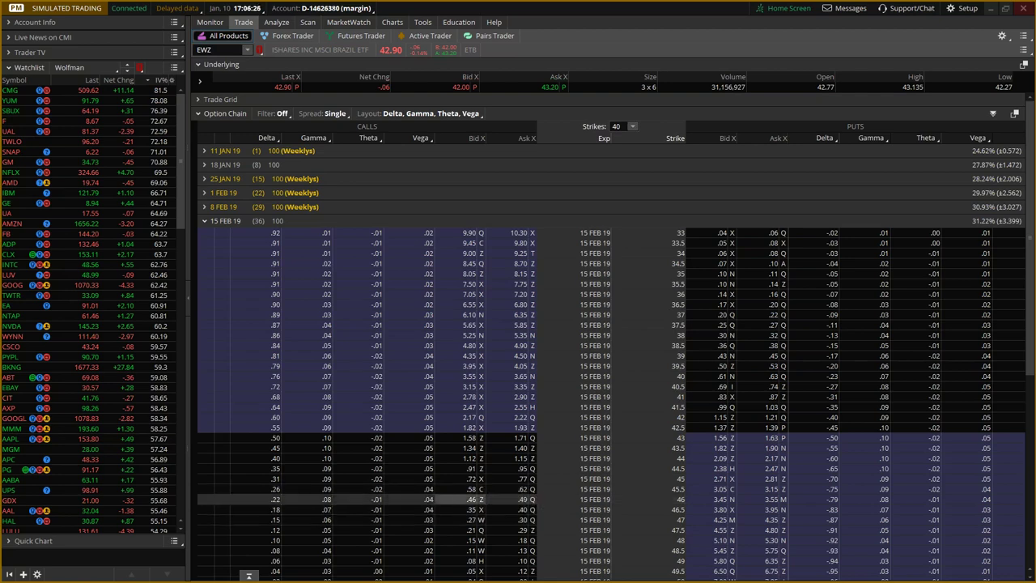
pyautogui.click(392, 22)
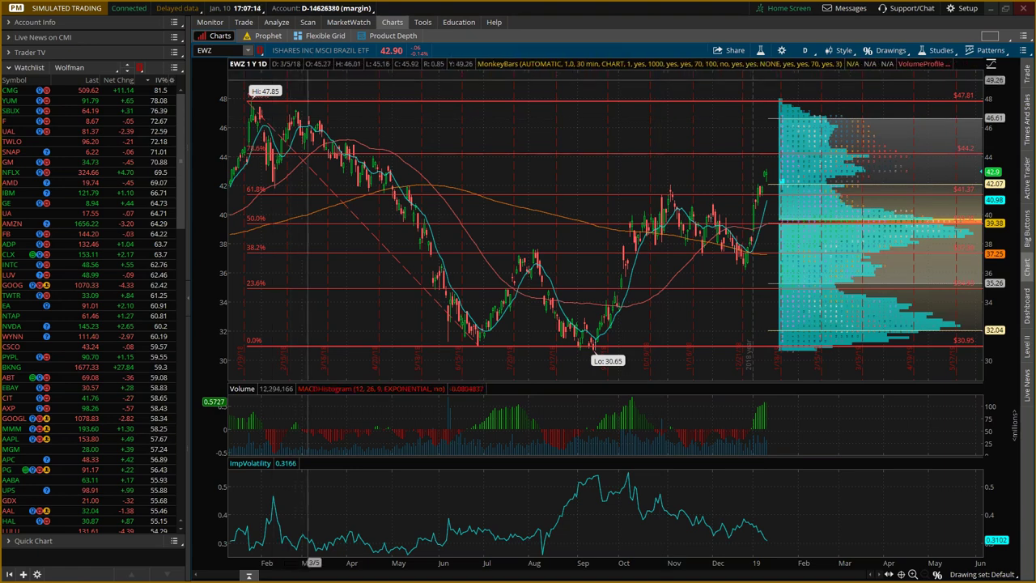
pyautogui.click(243, 22)
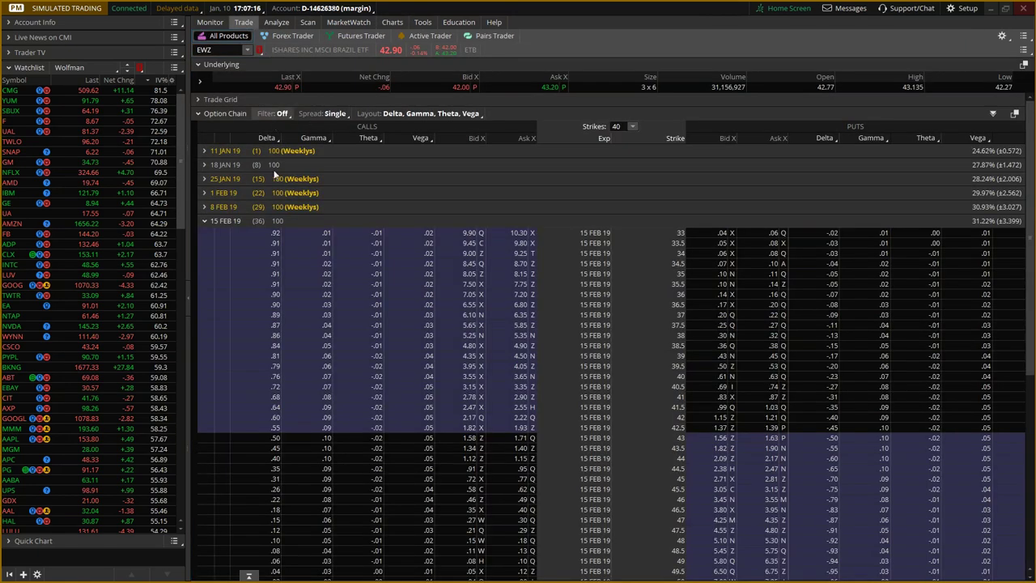
pyautogui.click(203, 221)
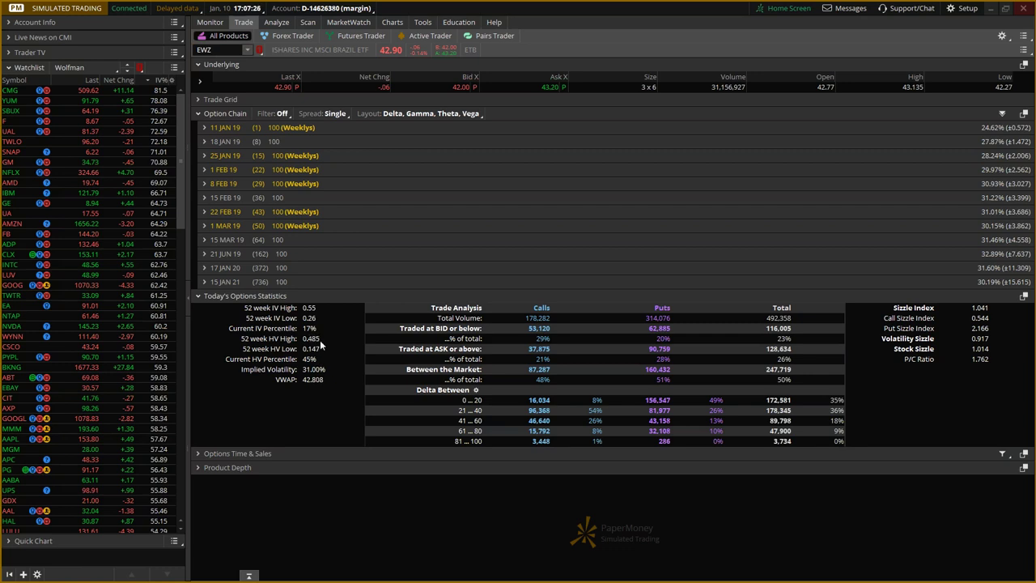
pyautogui.click(232, 196)
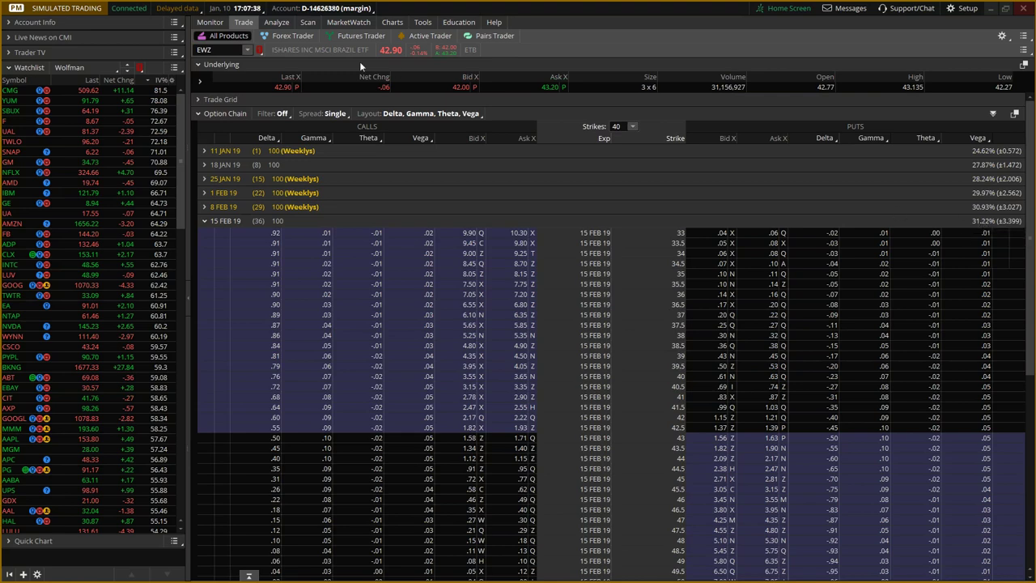
# Step: Review the EWZ price chart once more, then minimize the trading platform and return to the slideshow's Short Call slide
pyautogui.click(392, 22)
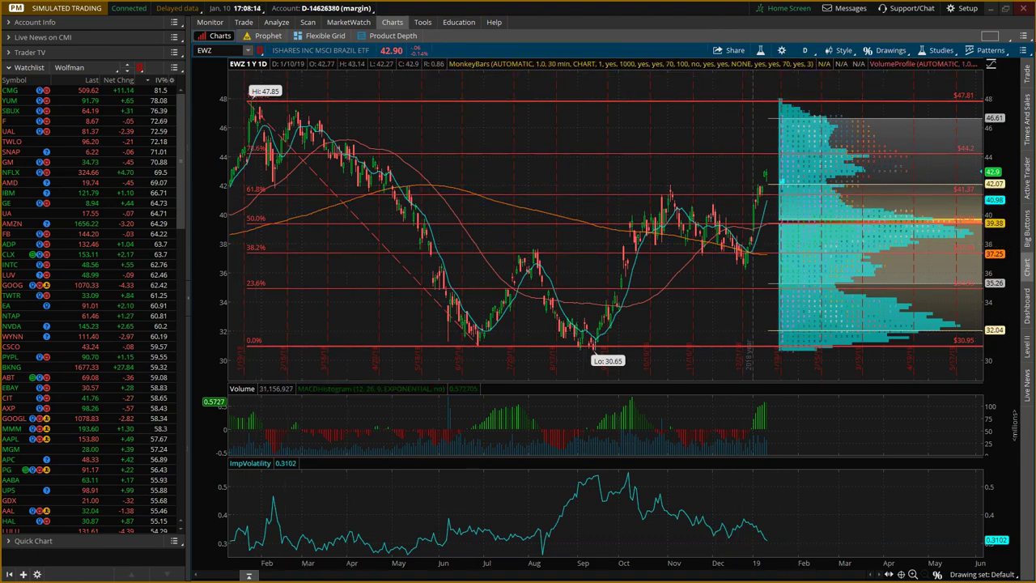
pyautogui.click(992, 10)
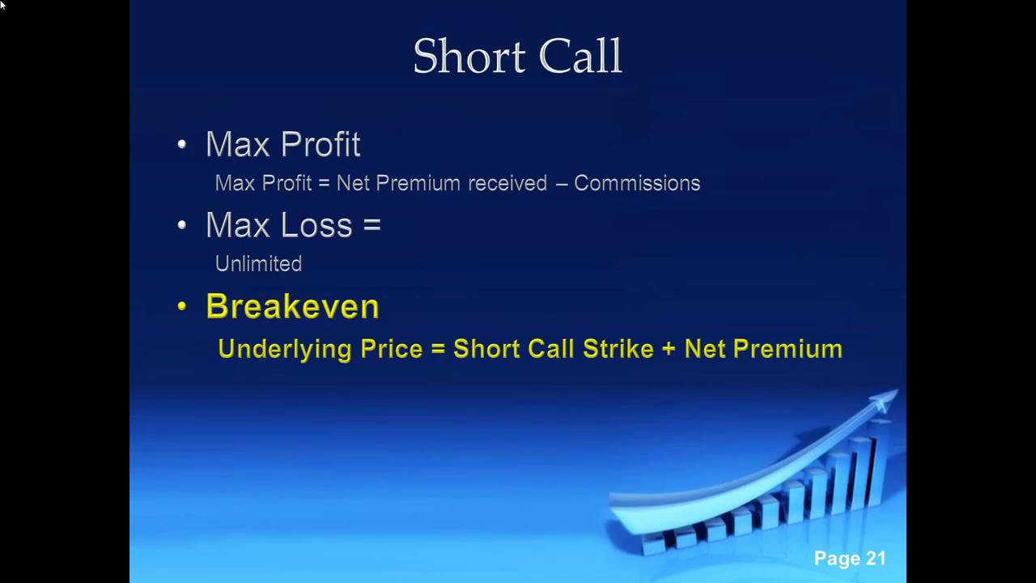